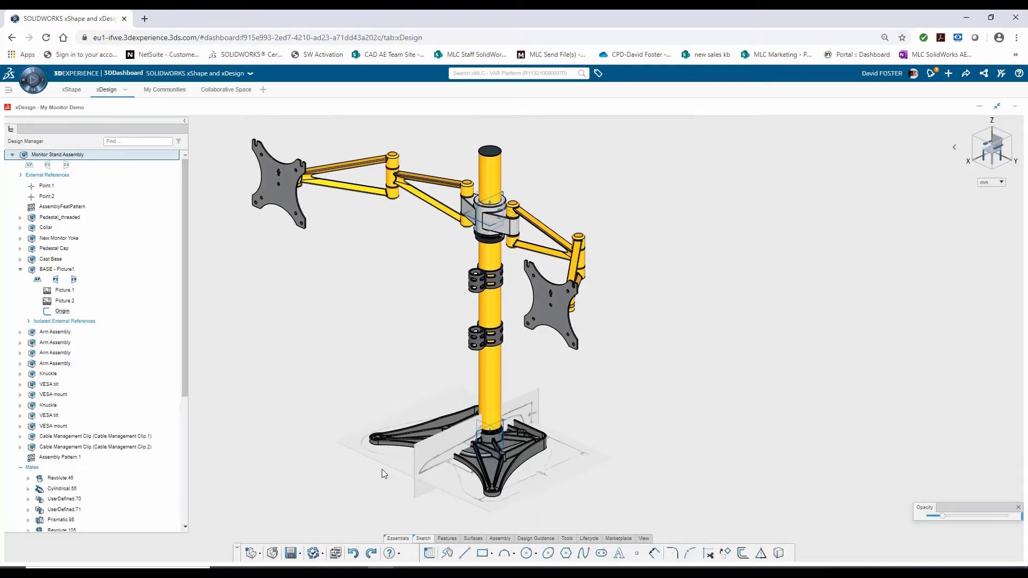
Activate BASE - Picture1 through its Picture.1 plane and update it to the latest version
left_click(33, 270)
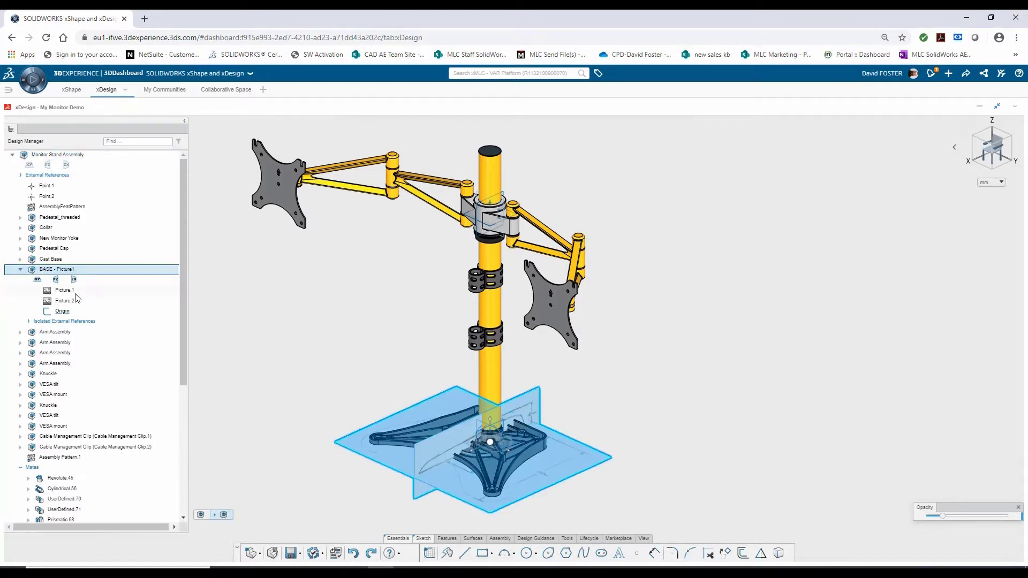
left_click(585, 455)
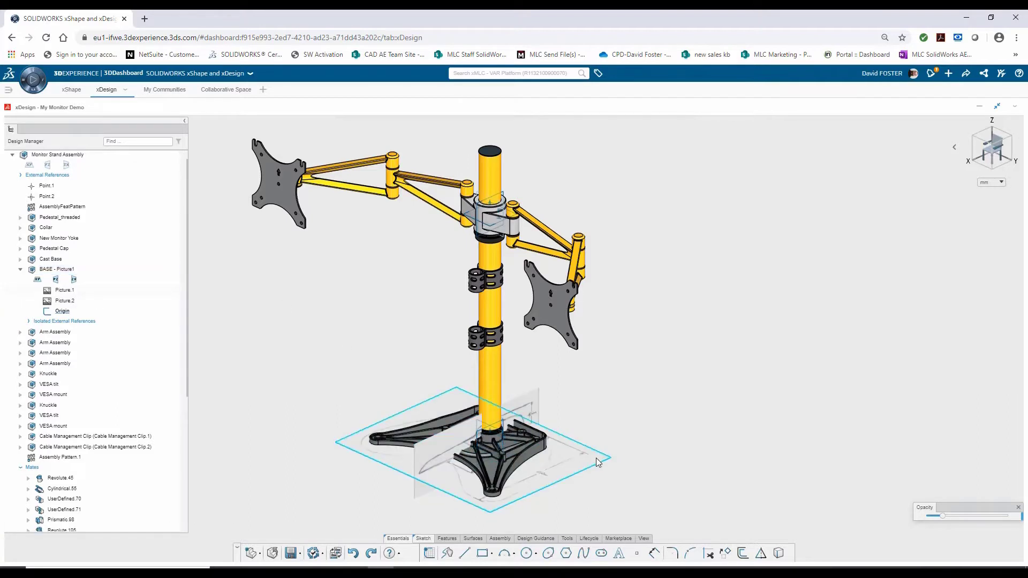
left_click(584, 453)
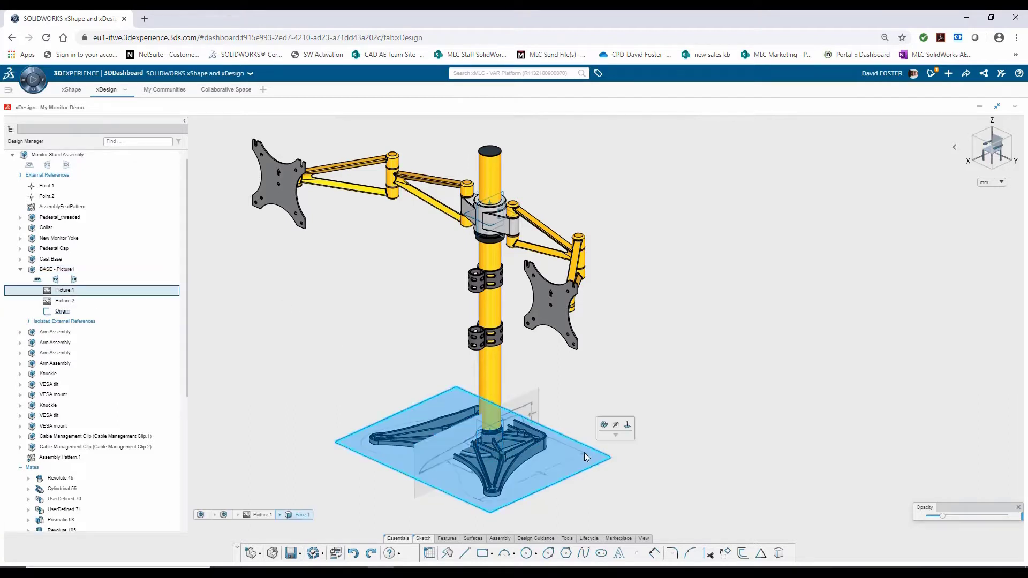
double_click(606, 432)
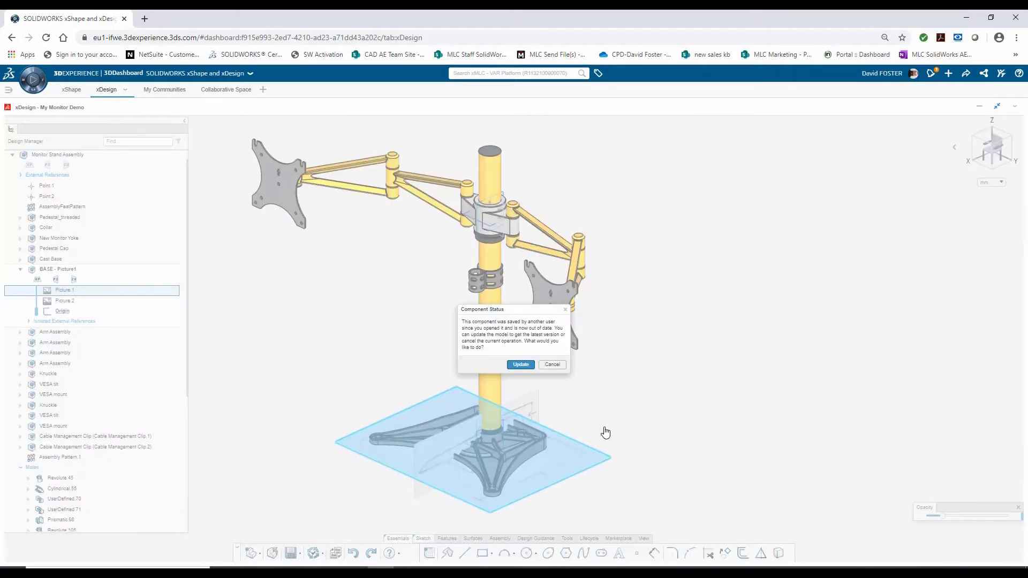
left_click(520, 364)
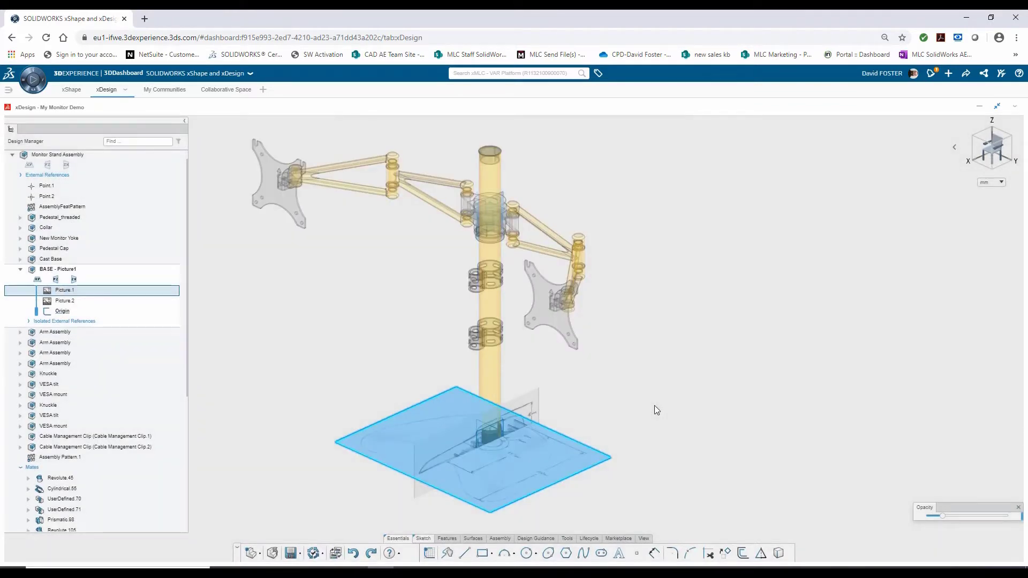
left_click(653, 406)
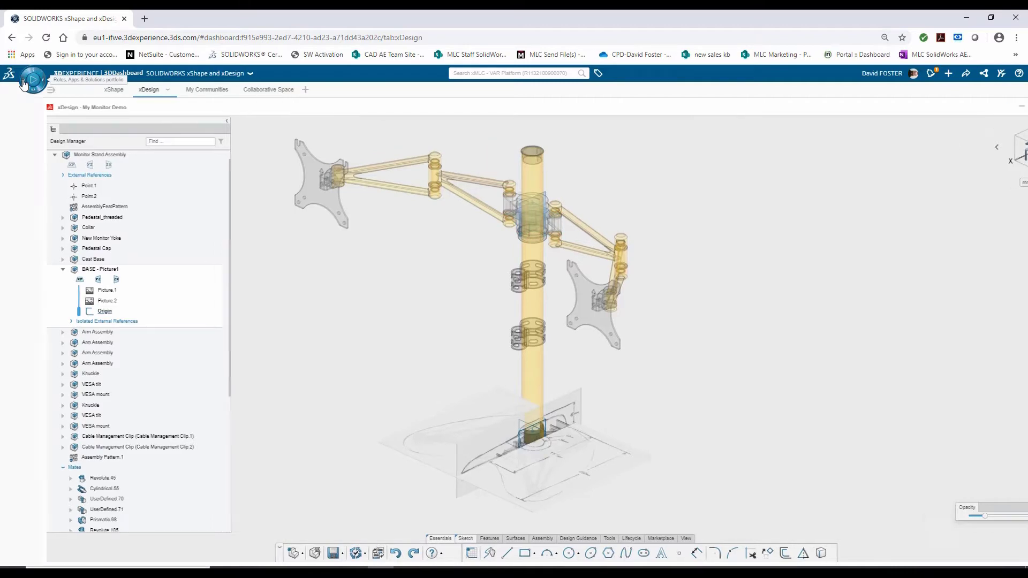
Switch the base component from xDesign to the xShape app and confirm the switch
left_click(24, 84)
scroll(157, 414, "down", 8)
scroll(158, 414, "down", 1)
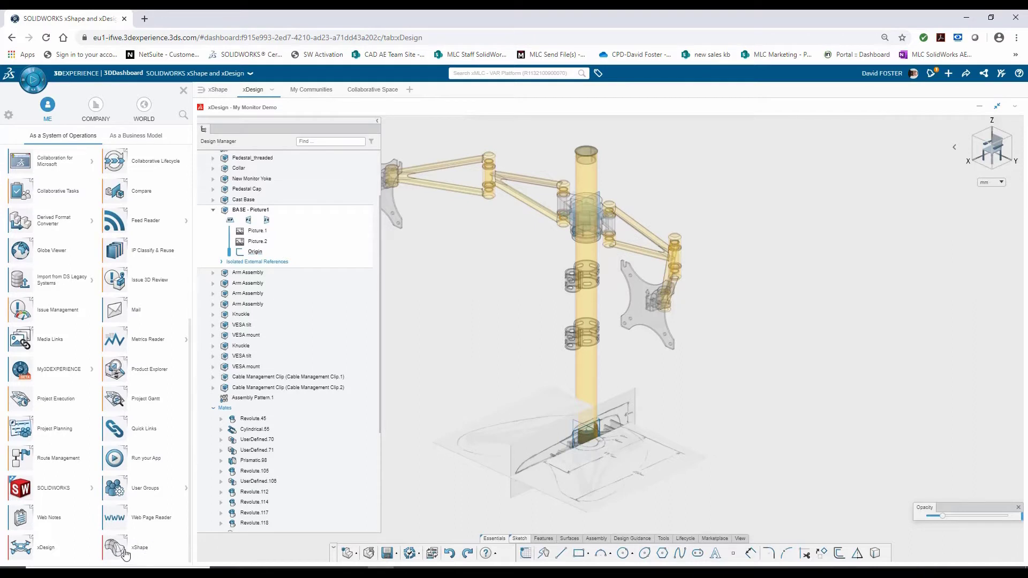
left_click(183, 90)
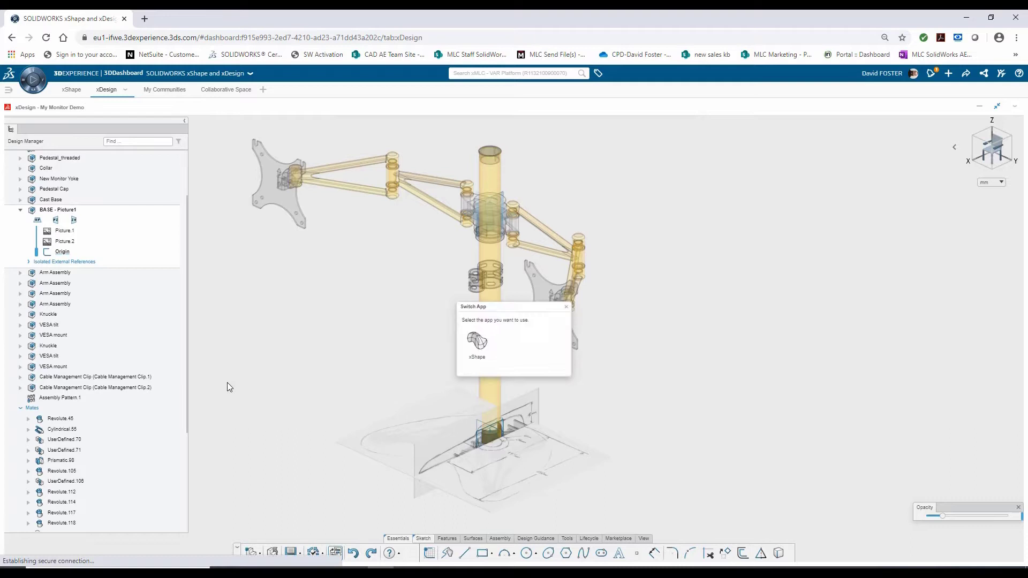
left_click(476, 346)
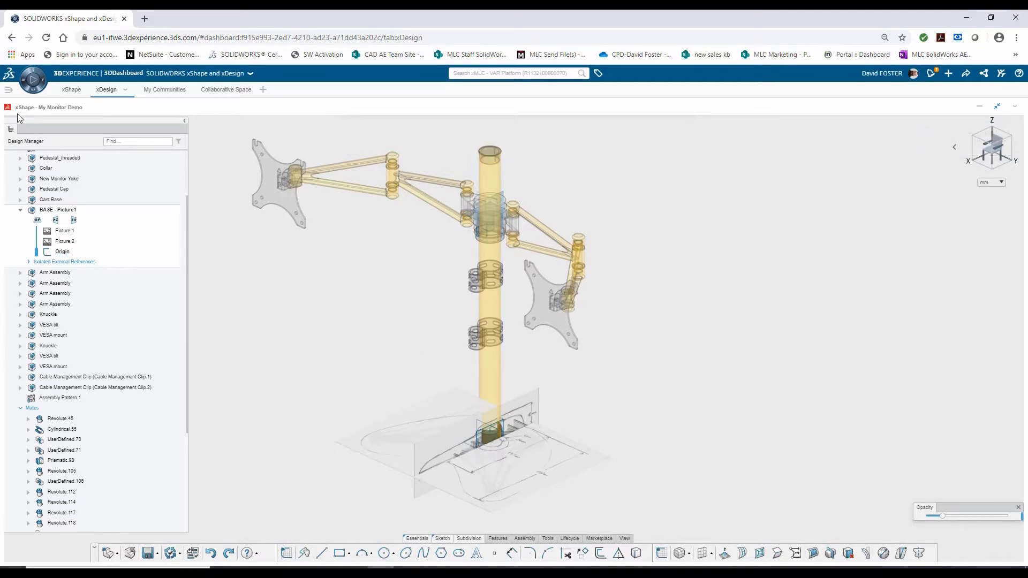
Select the horizontal Picture.1 plane and bring up the Subdivision primitive choices
left_click(456, 491)
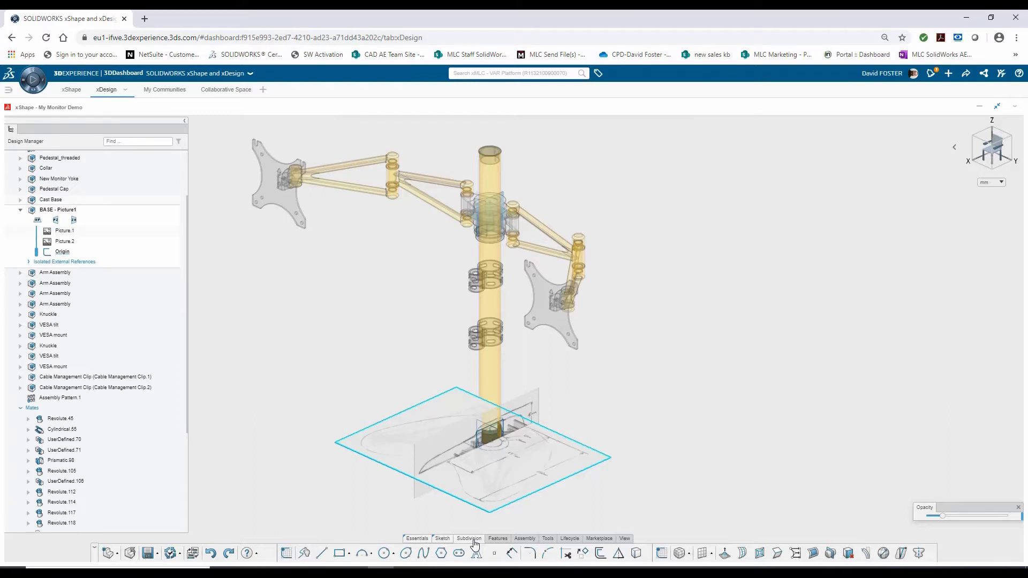
left_click(690, 554)
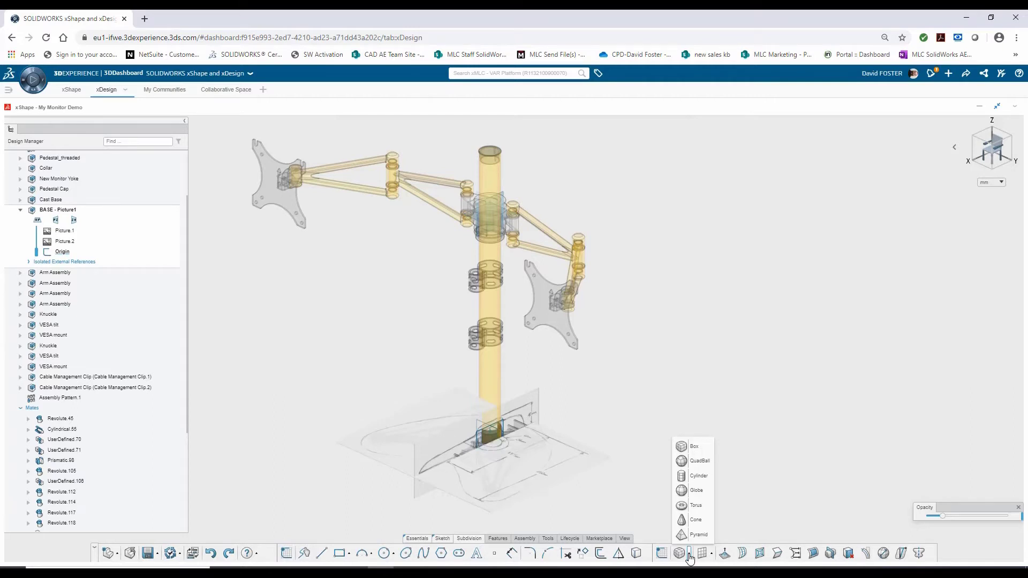
Place a box at the pole's base with one face count of 2, flattened to about 90 mm
left_click(681, 448)
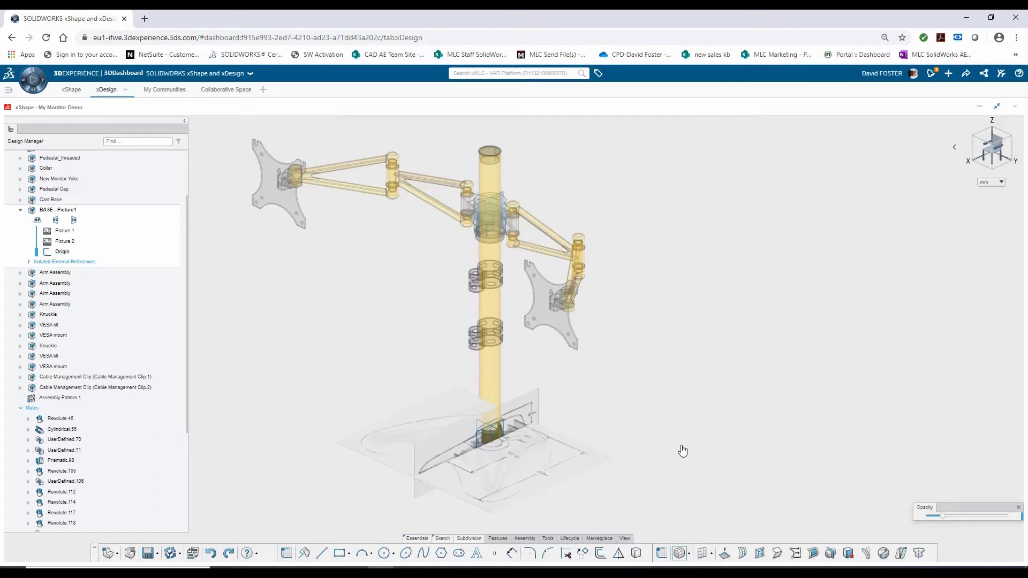
left_click(490, 442)
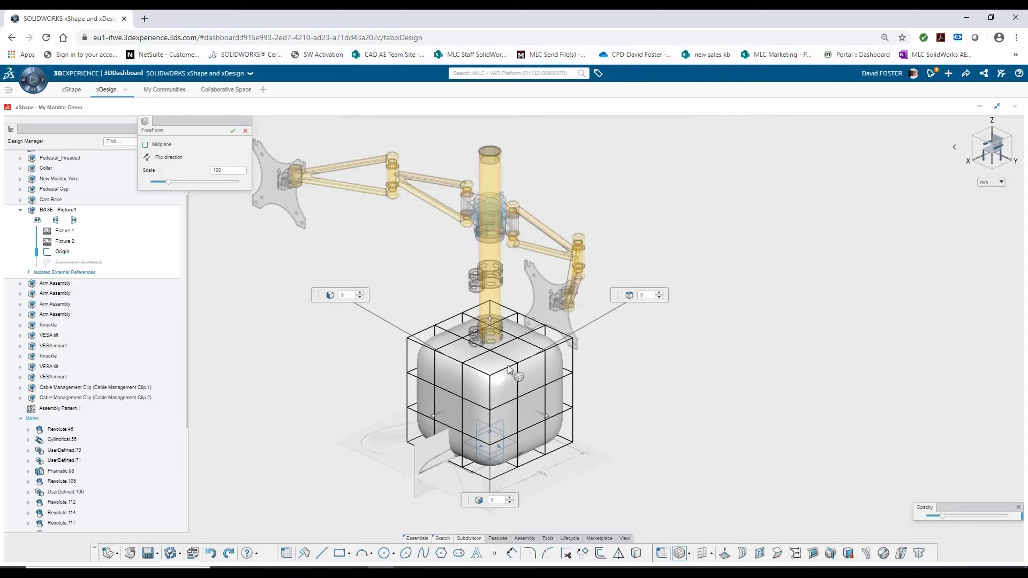
left_click(510, 503)
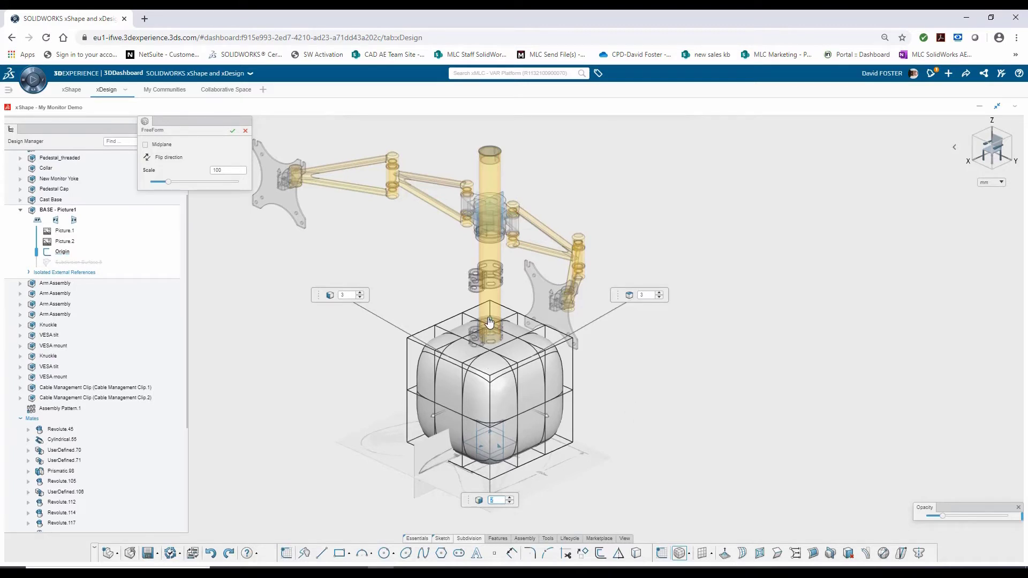
left_click_drag(490, 322, 498, 417)
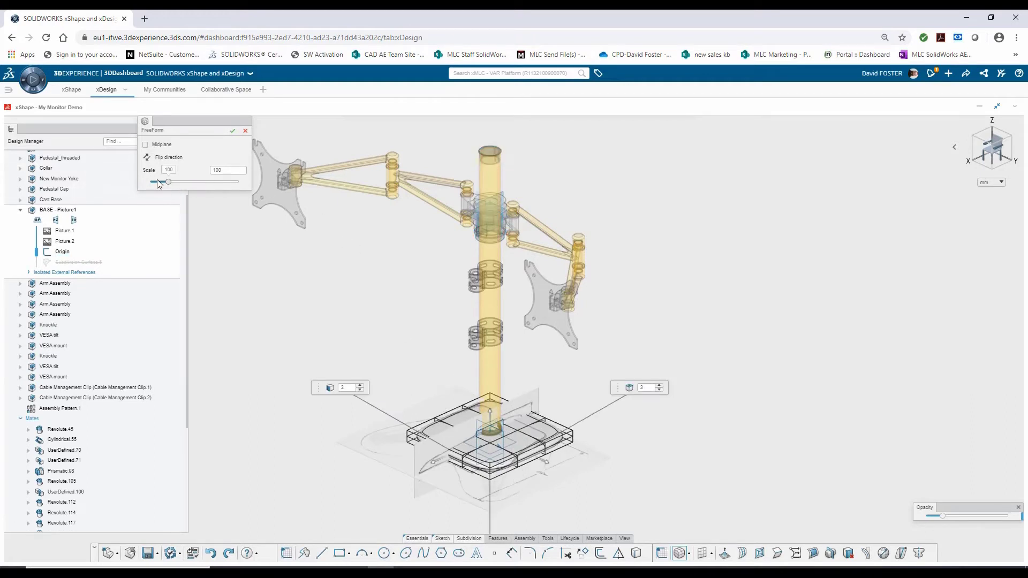
Scale the box cage from 100 to 80 and finish the freeform box
scroll(516, 424, "up", 6)
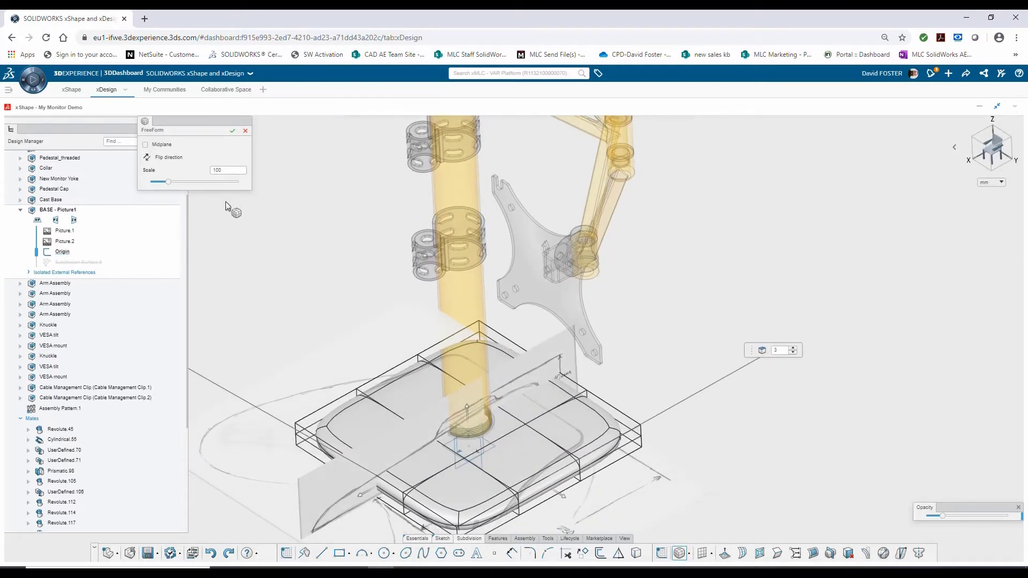
mouse_move(168, 184)
left_click_drag(167, 182, 164, 182)
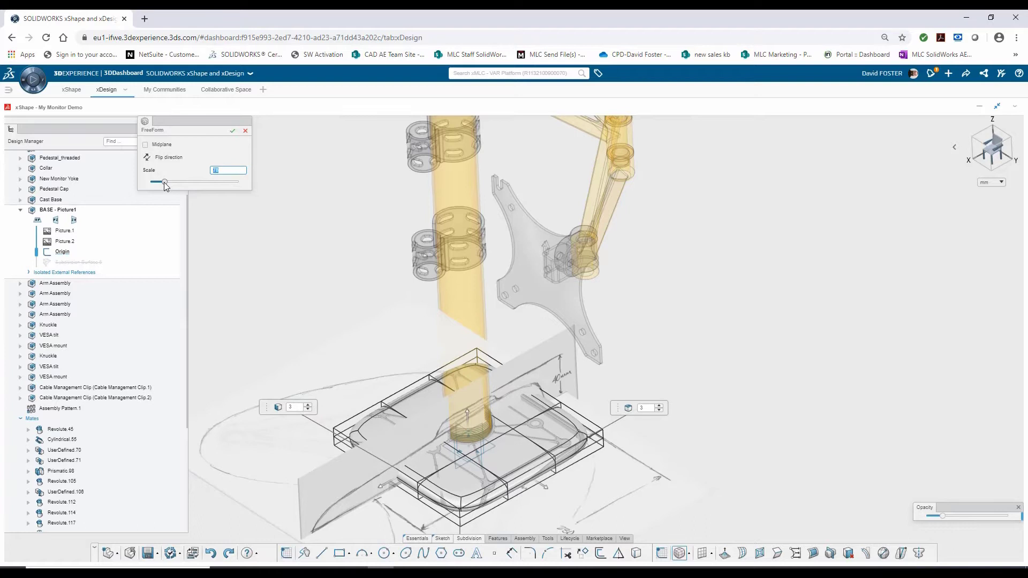
left_click(231, 131)
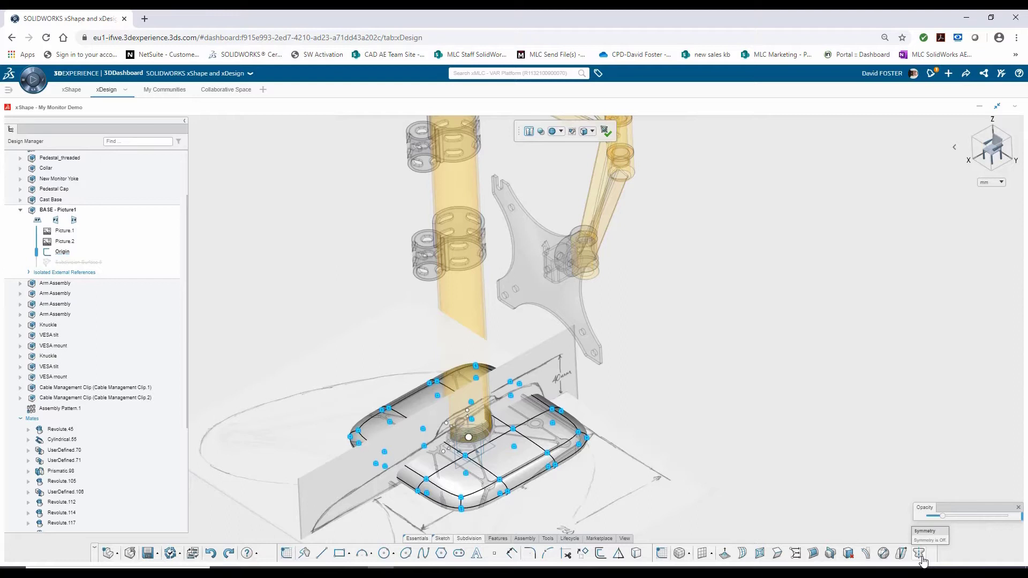
Apply Symmetry to the base body using the ZX plane as the mirror
left_click(920, 555)
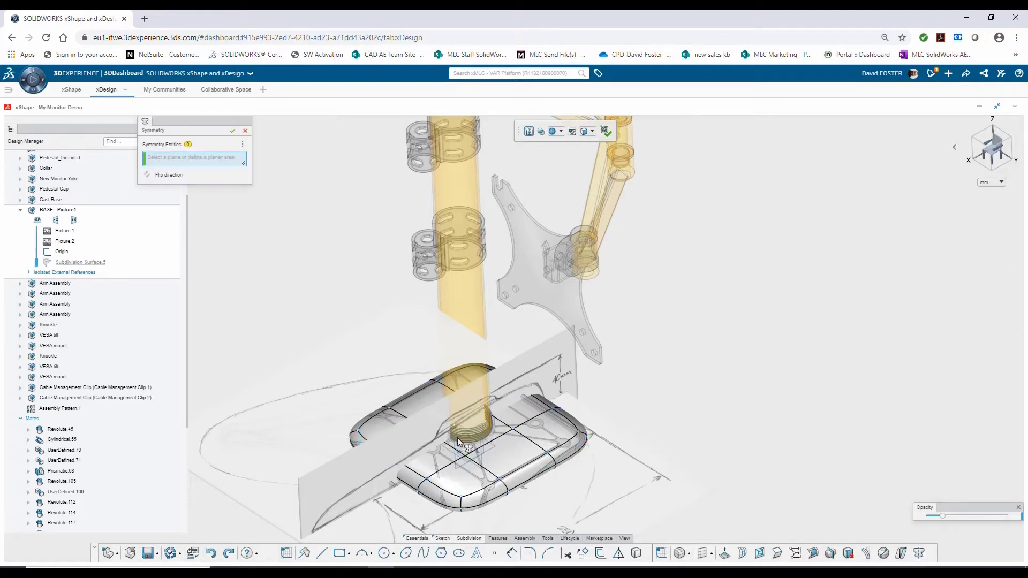
left_click(457, 470)
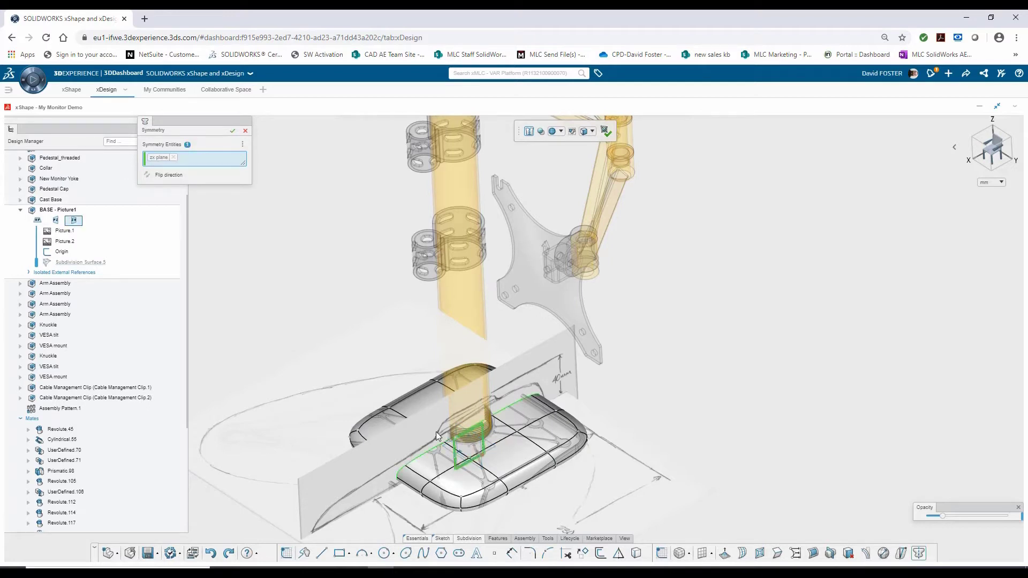
left_click(233, 132)
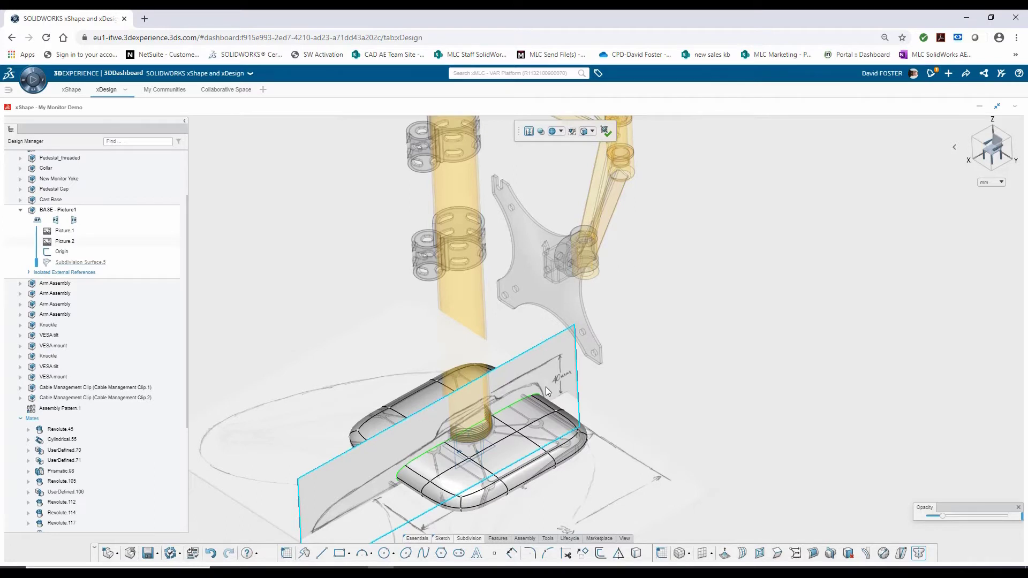
Zoom out and settle on a straight-down top view of the base over the sketch
scroll(545, 387, "down", 5)
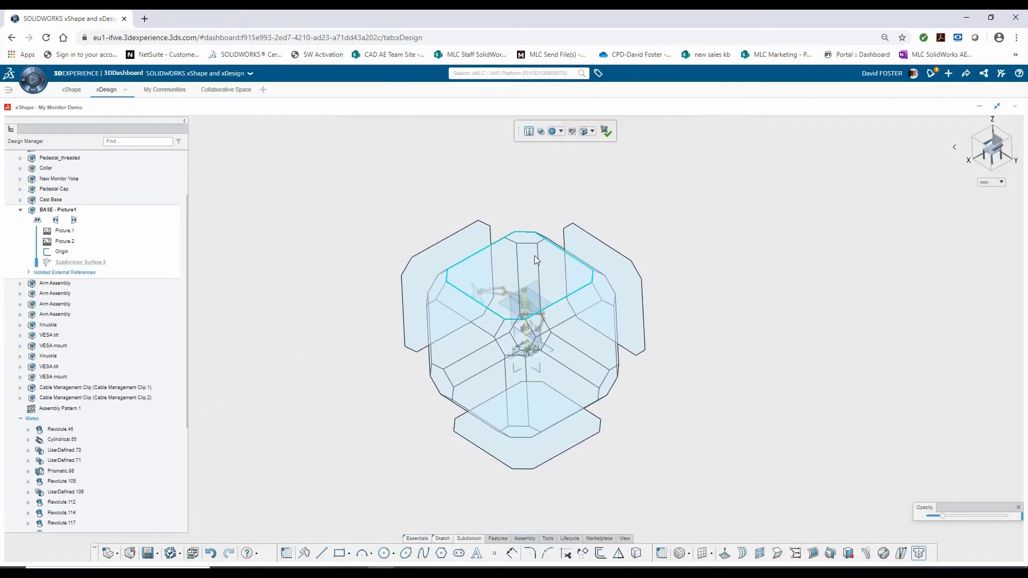
scroll(534, 255, "down", 5)
key("ctrl+5")
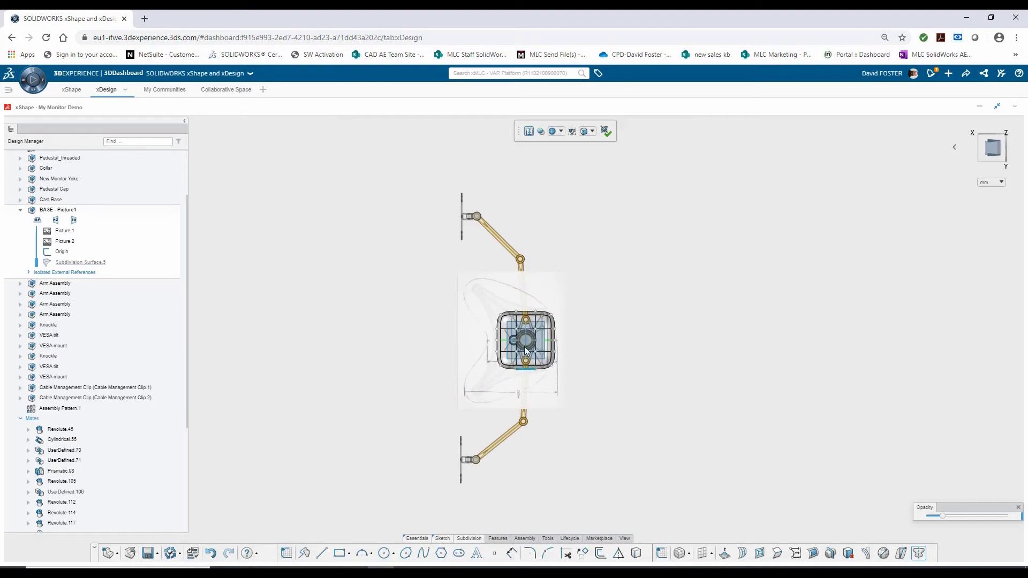
middle_click_drag(526, 338, 520, 316)
key("ctrl+5")
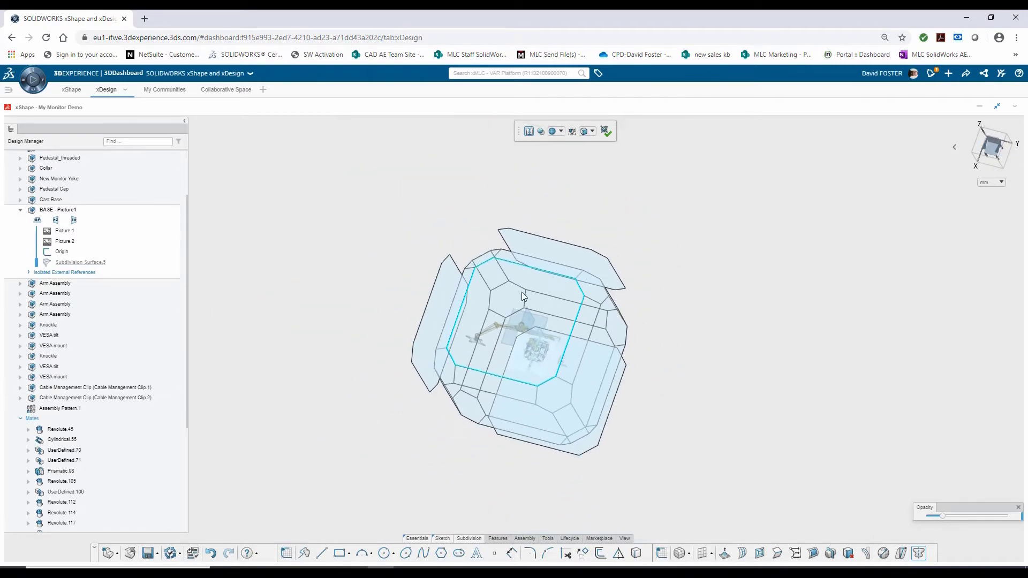
key("ctrl+1")
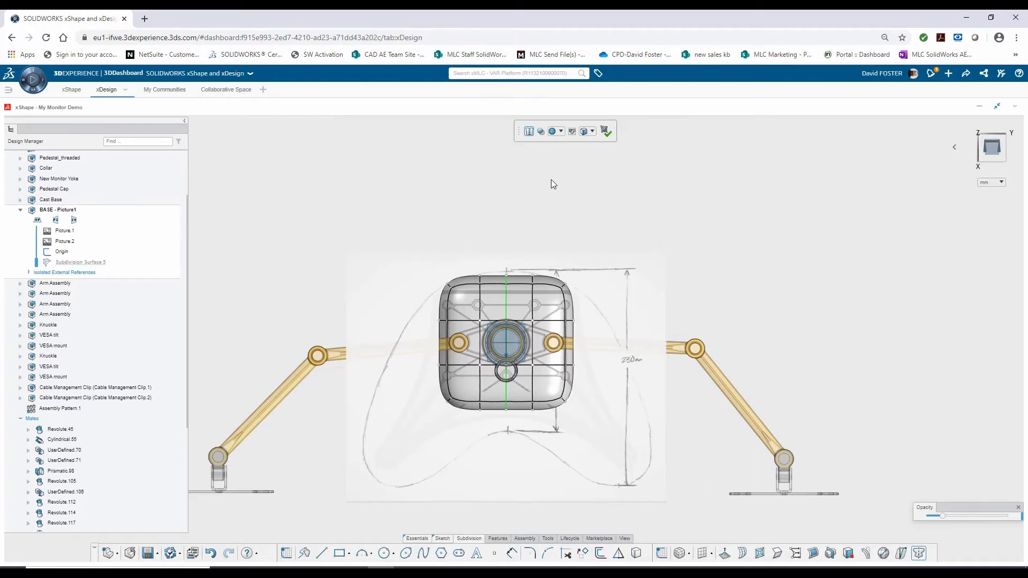
Stretch the lower-right corner cage points out toward the sketched outline
left_click_drag(603, 439, 522, 360)
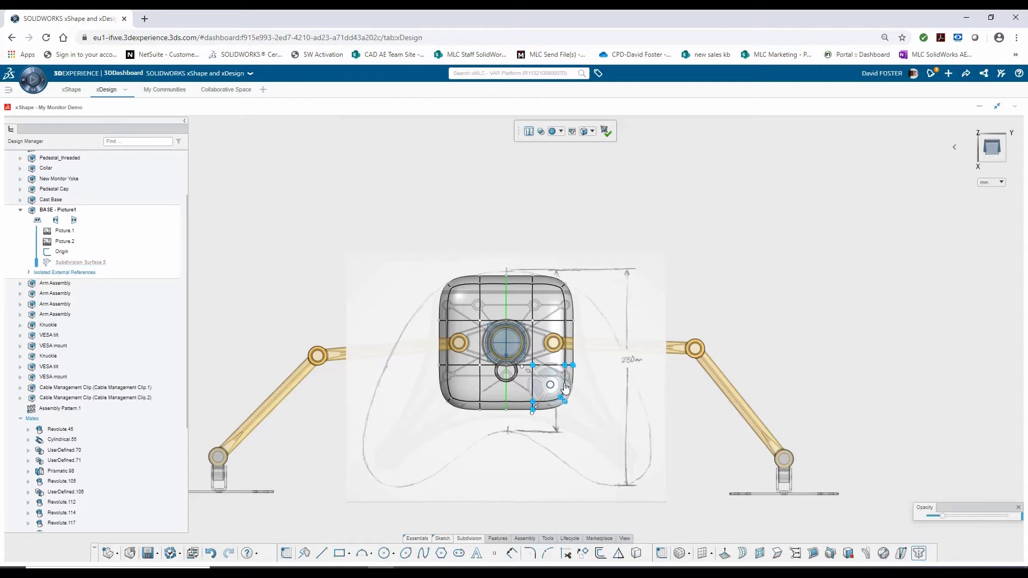
scroll(565, 390, "up", 3)
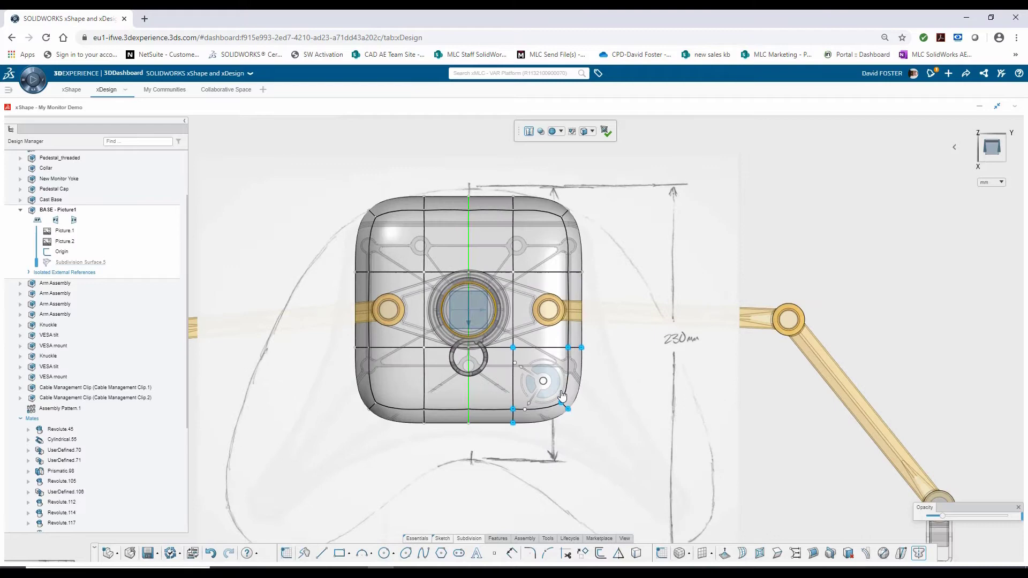
scroll(562, 396, "down", 3)
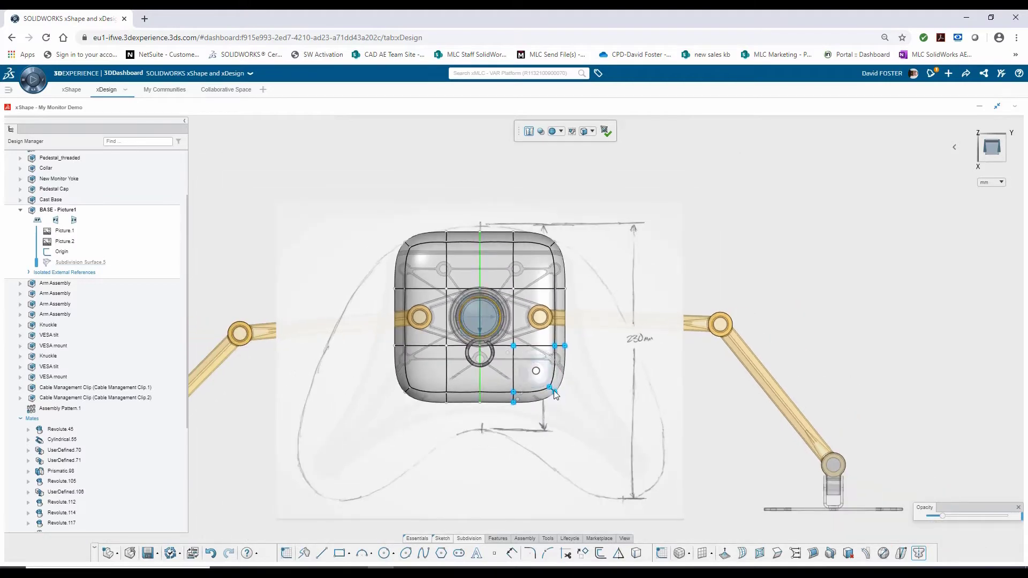
left_click_drag(554, 390, 630, 477)
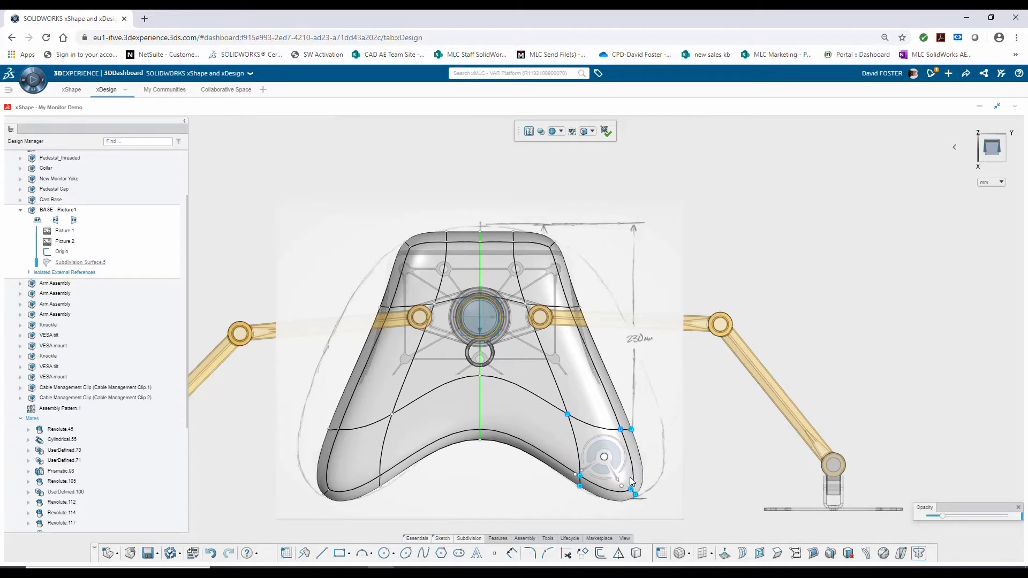
Push the lower-right lobe's cage points outward, widening both mirrored lower lobes
left_click(705, 481)
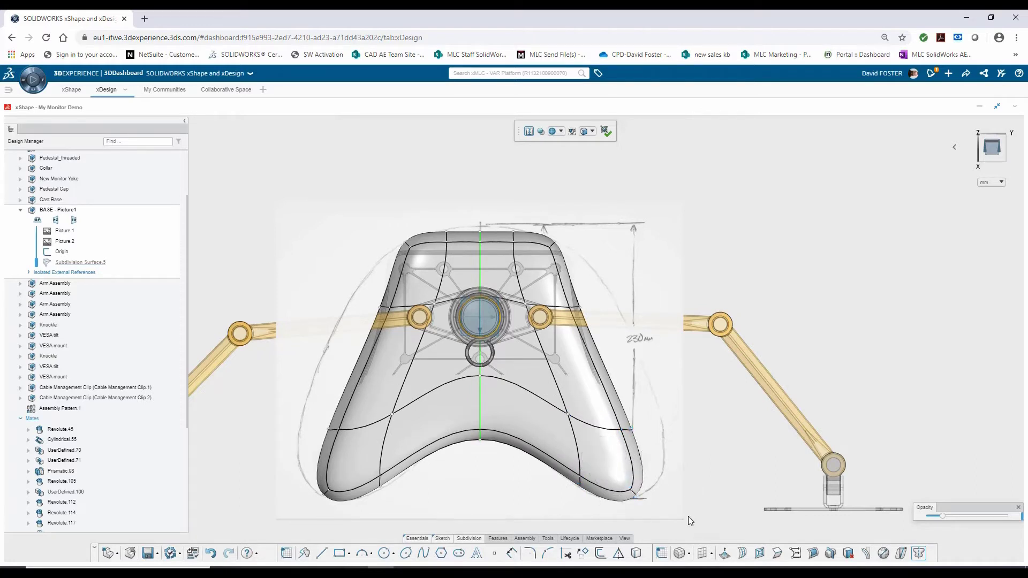
left_click_drag(688, 517, 606, 404)
left_click_drag(639, 455, 656, 388)
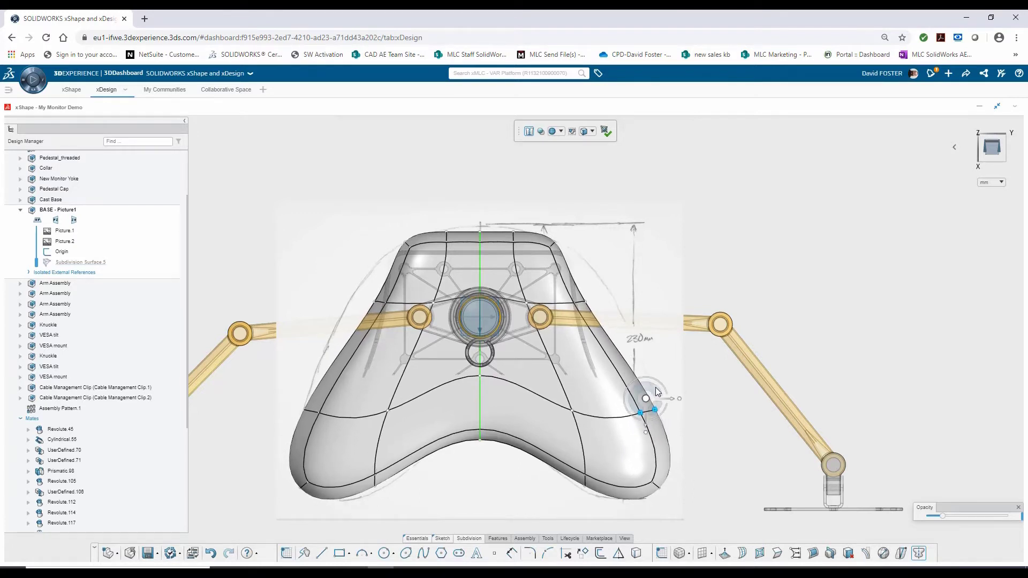
Raise the top-edge cage vertices about 4.34 mm toward the sketch's top outline
left_click(657, 335)
left_click_drag(655, 351, 605, 279)
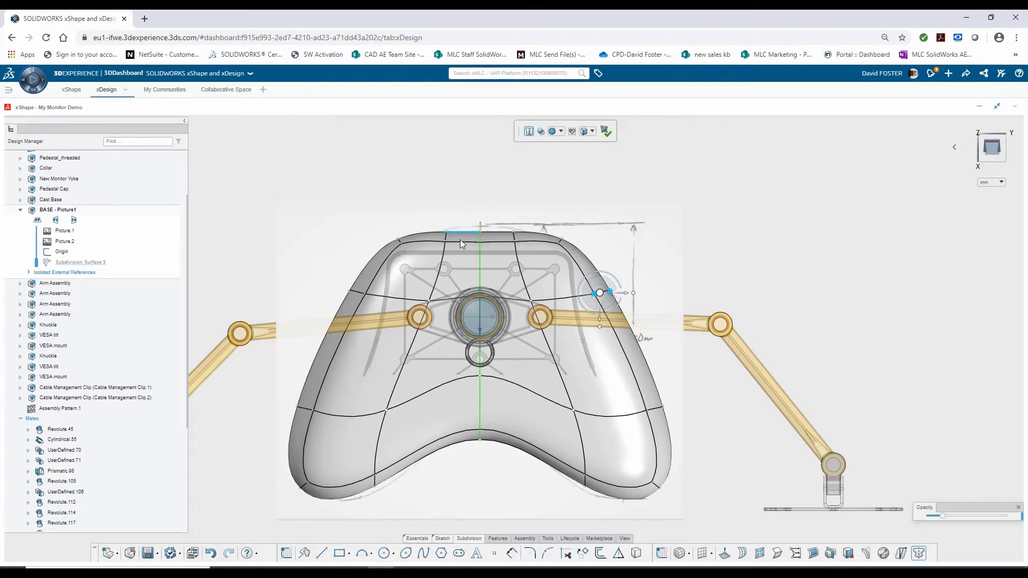
left_click_drag(433, 217, 537, 257)
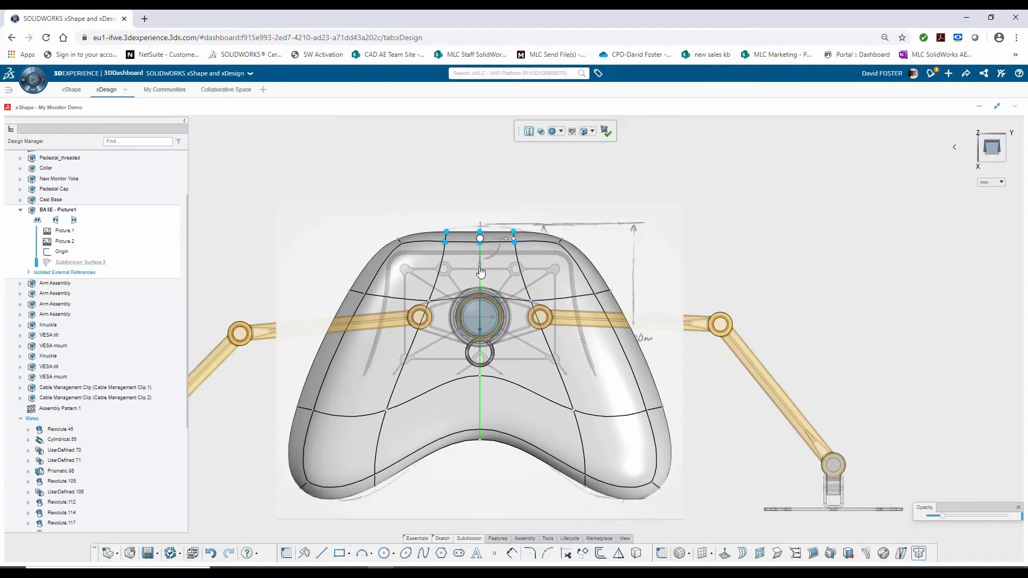
left_click_drag(481, 273, 480, 261)
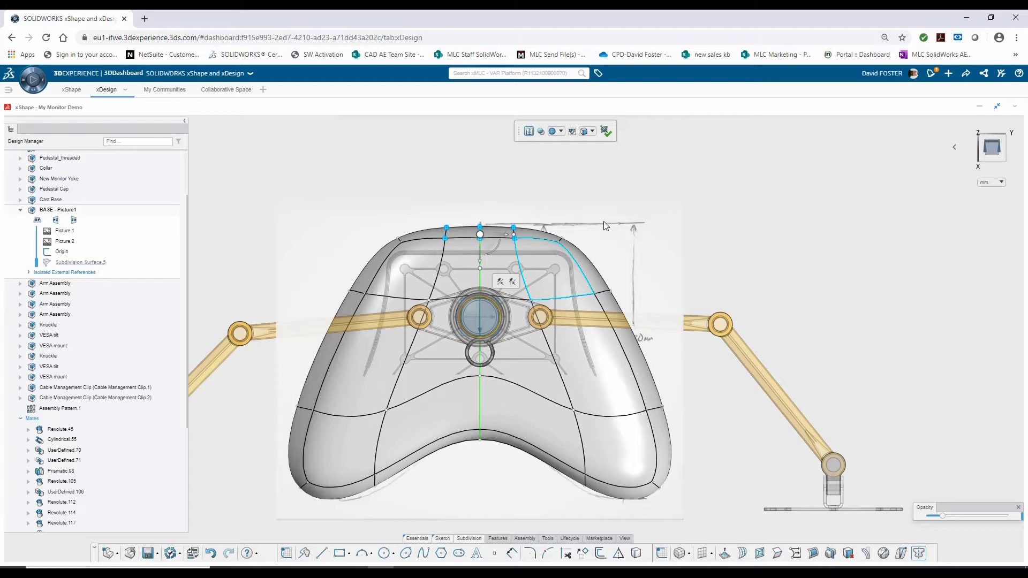
left_click(689, 234)
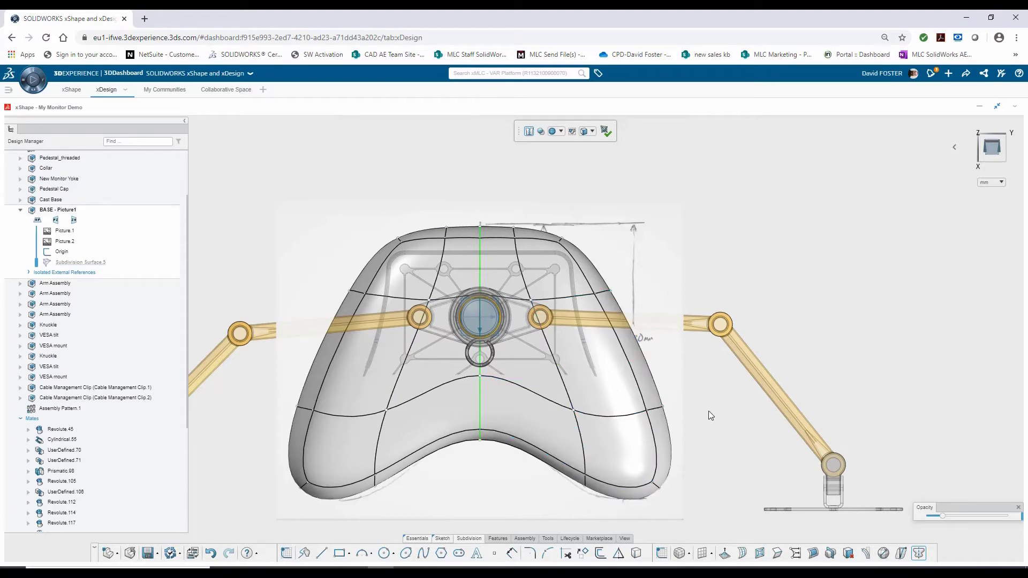
Set assembly opacity to 5% and view the base side-on against the 230 × 40 mm sketch
middle_click_drag(741, 427, 641, 394)
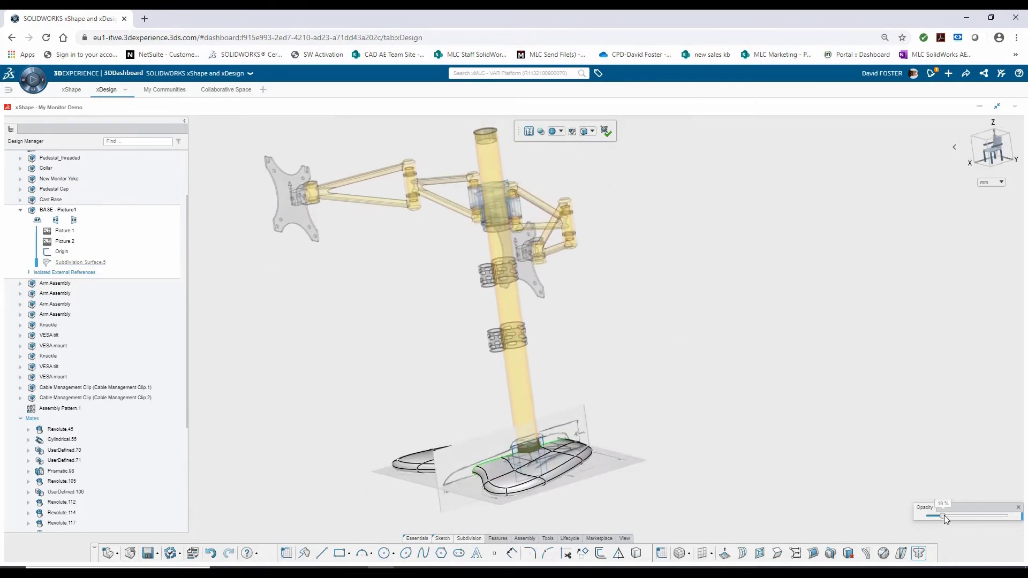
left_click_drag(943, 515, 932, 520)
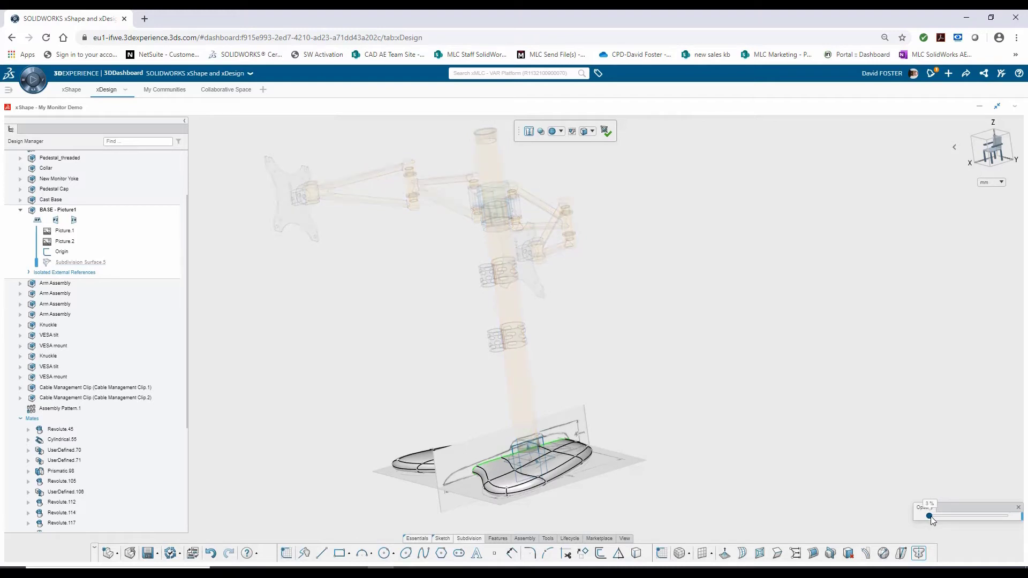
middle_click_drag(683, 515, 664, 477)
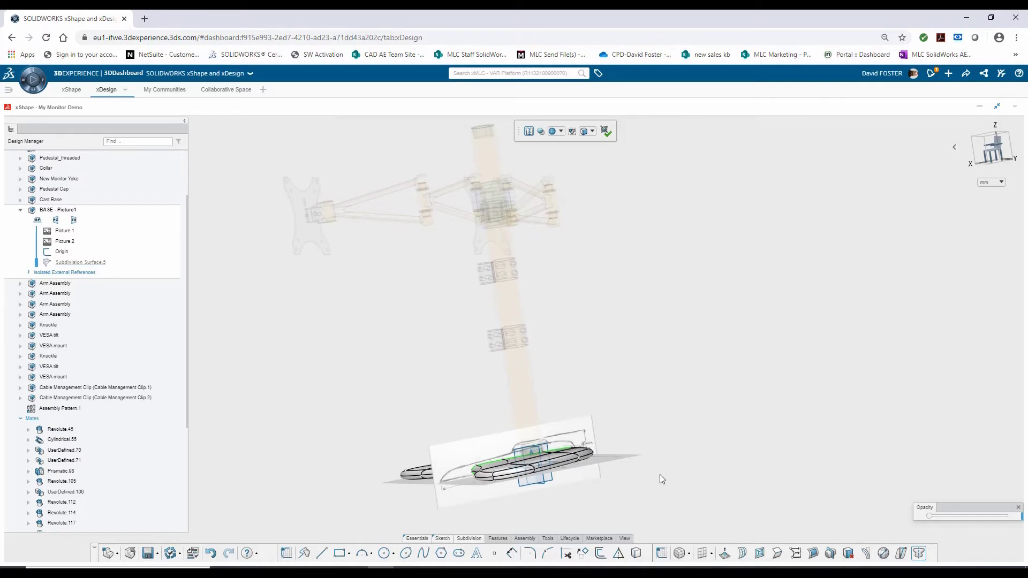
left_click(998, 144)
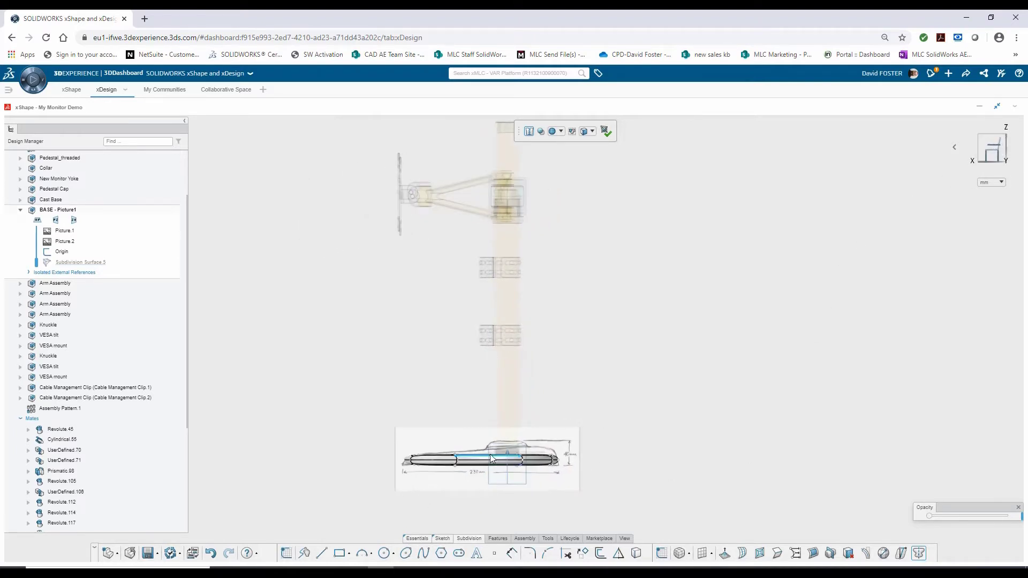
scroll(474, 470, "up", 5)
scroll(434, 475, "up", 2)
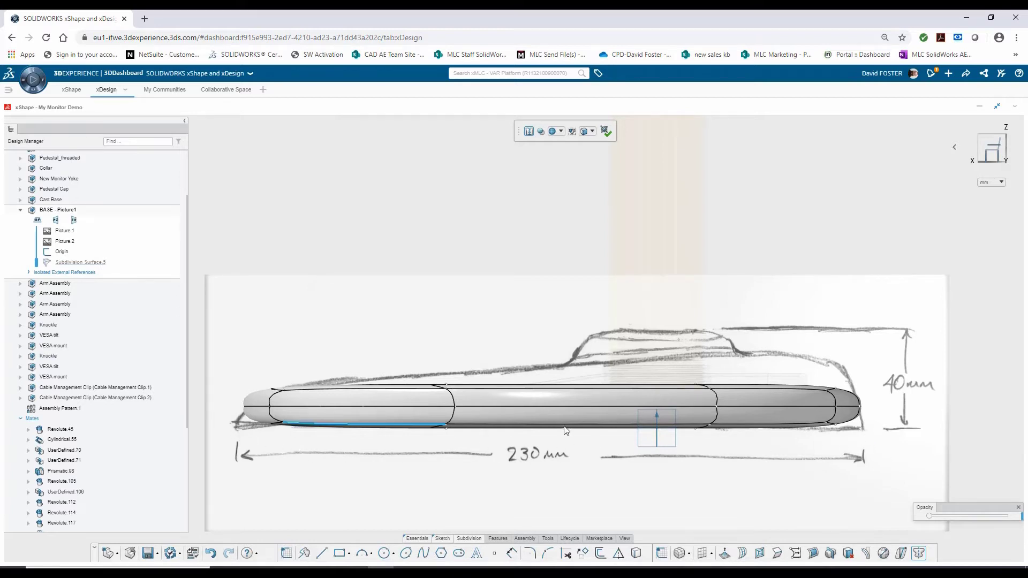
With the selection filter on Faces, select the bottom face and crease its edges
left_click_drag(894, 454, 228, 434)
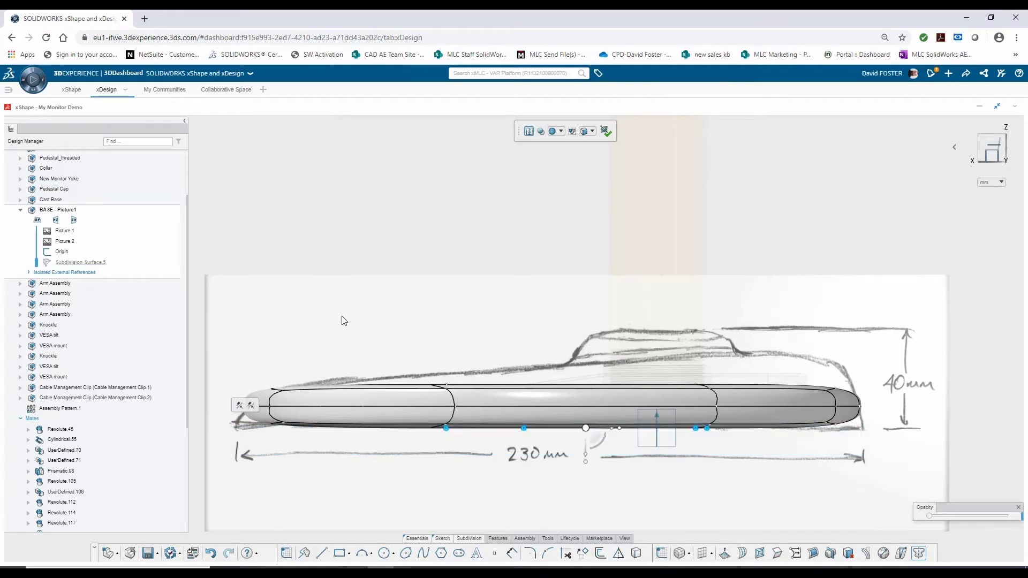
key("Escape")
left_click(593, 132)
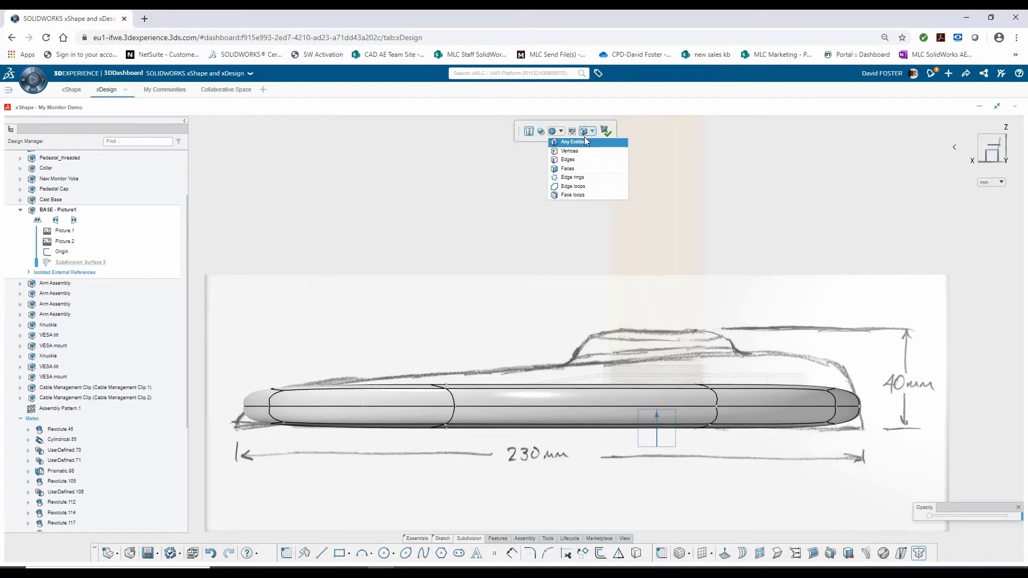
left_click(577, 168)
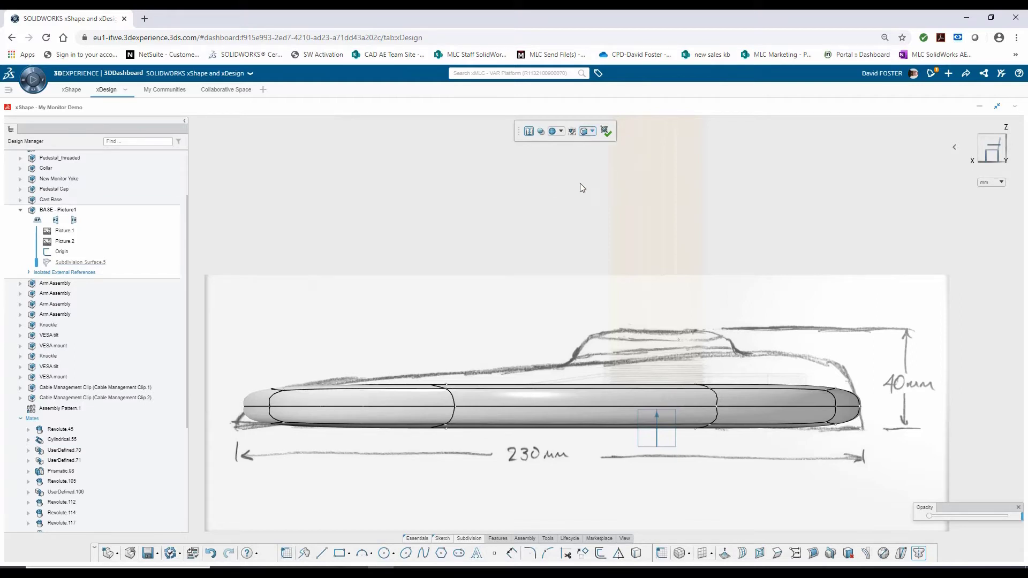
left_click_drag(903, 471, 221, 427)
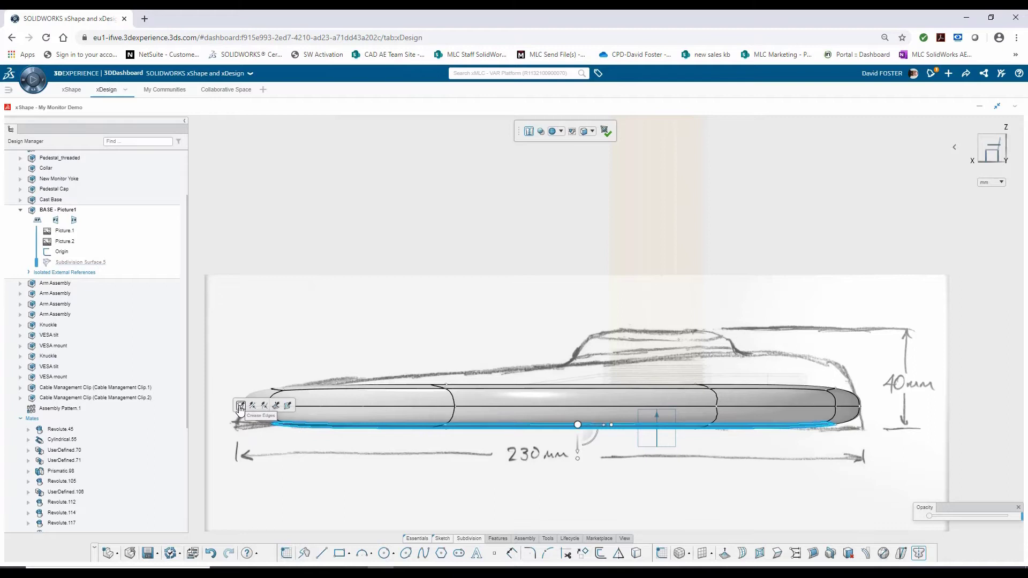
left_click(240, 407)
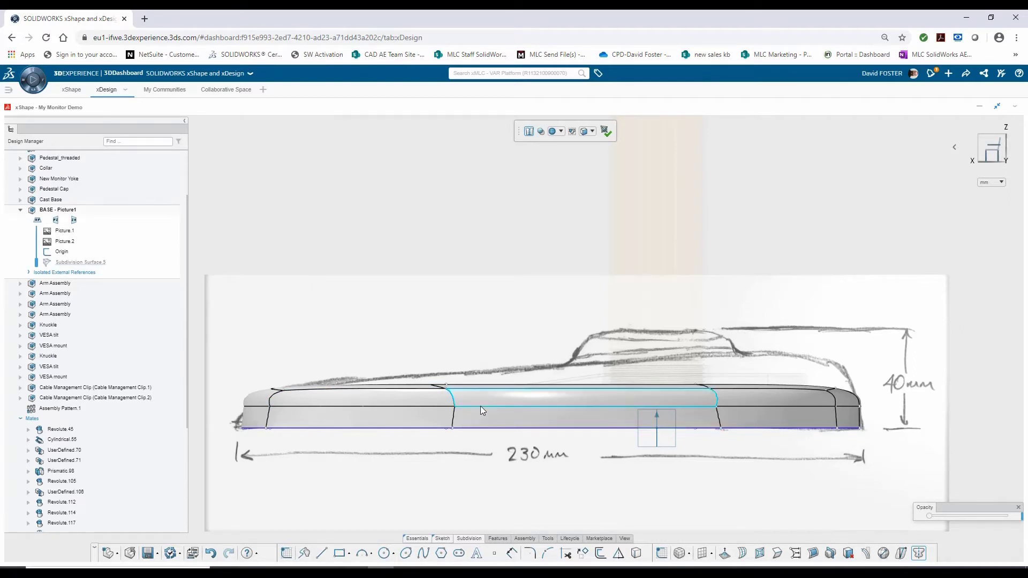
Reset the selection filter to Any Entities and delete the horizontal side edge of the base
left_click(592, 131)
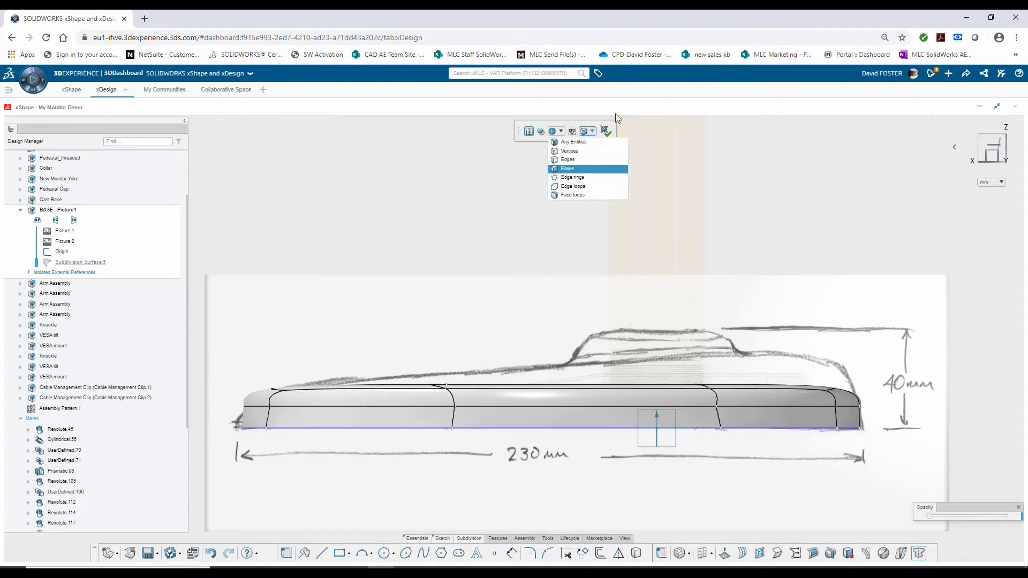
left_click(581, 142)
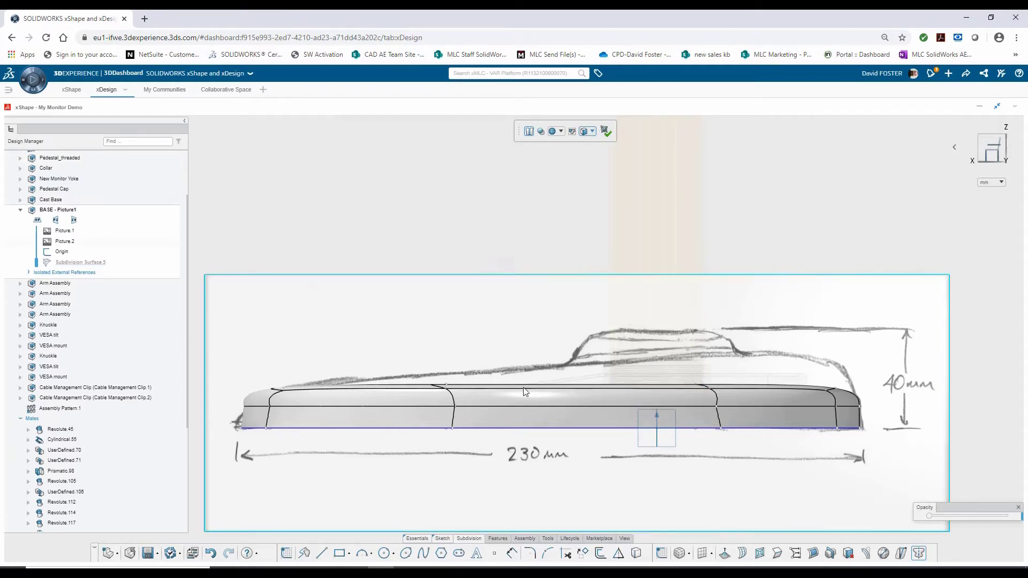
left_click(510, 408)
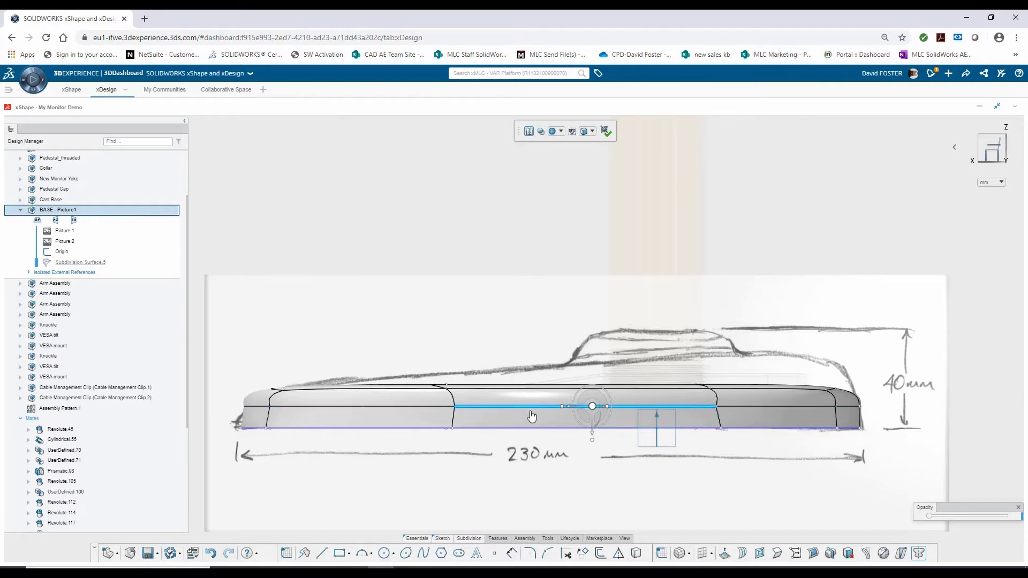
key("Delete")
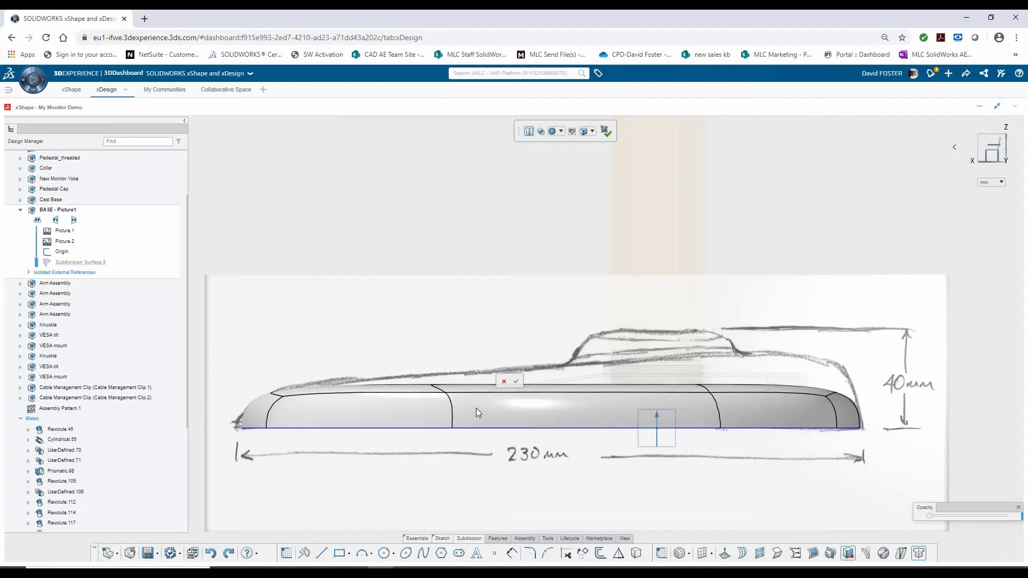
left_click(516, 381)
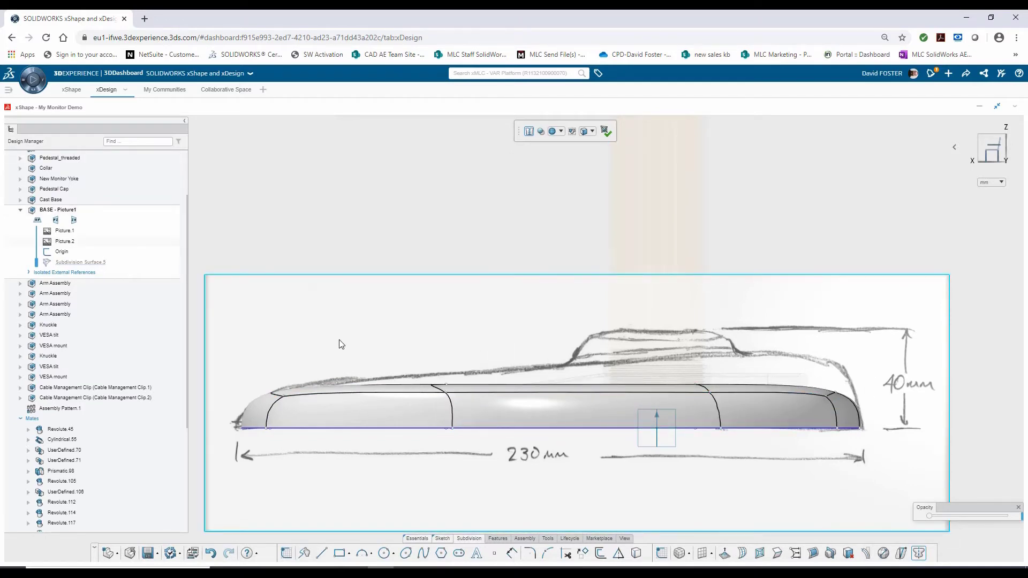
Raise the base's top edges about 4.27 mm and tilt them 13° to match the side profile
mouse_move(247, 318)
left_mouse_down()
mouse_move(356, 346)
mouse_move(753, 370)
mouse_move(882, 417)
left_mouse_up()
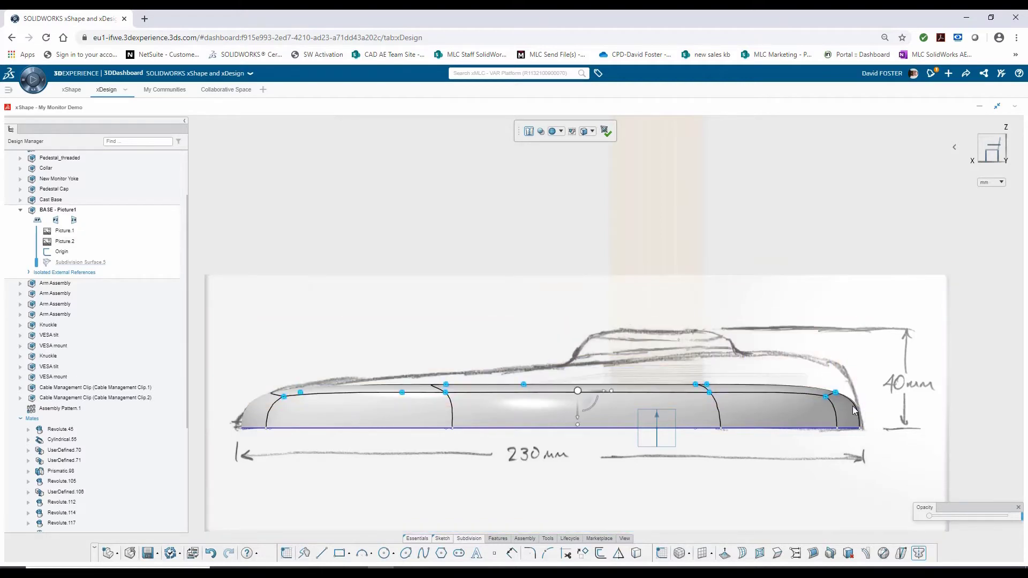
left_click_drag(577, 421, 576, 391)
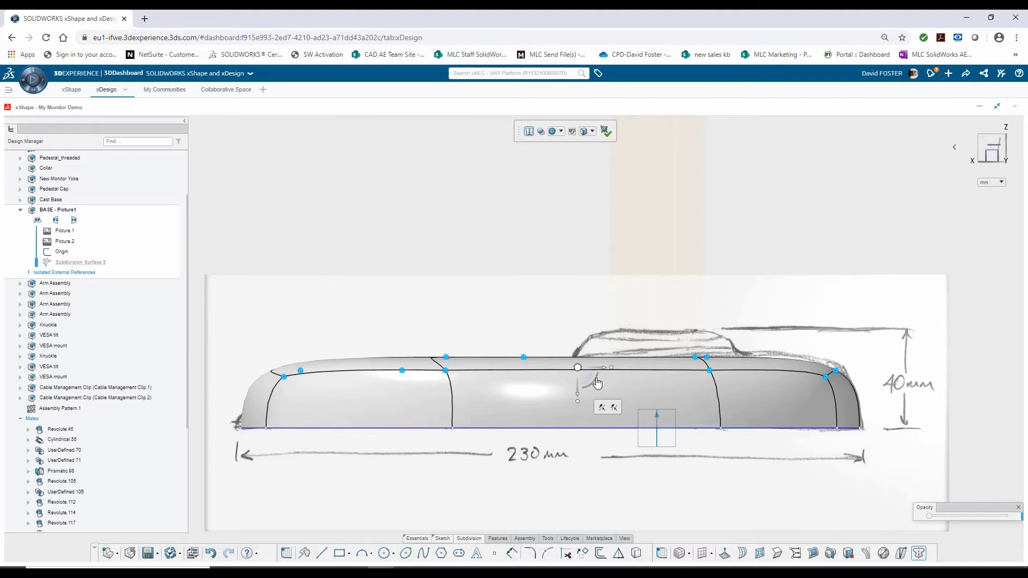
left_click_drag(587, 392, 591, 397)
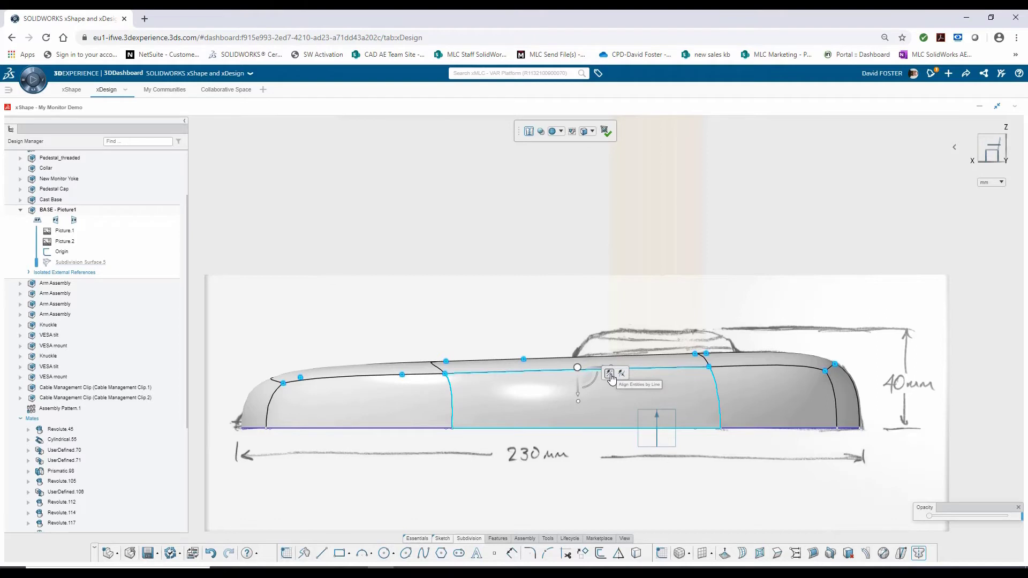
Line-align the base's top edge into one straight line rising toward the right end
left_click(611, 375)
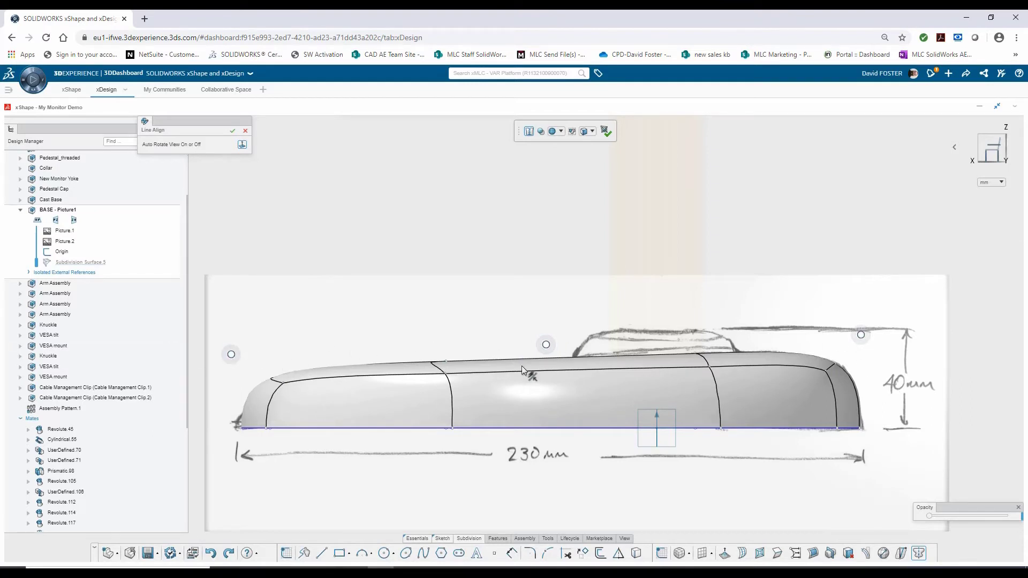
left_click(862, 336)
mouse_move(861, 336)
left_mouse_down()
mouse_move(869, 360)
mouse_move(866, 350)
left_mouse_up()
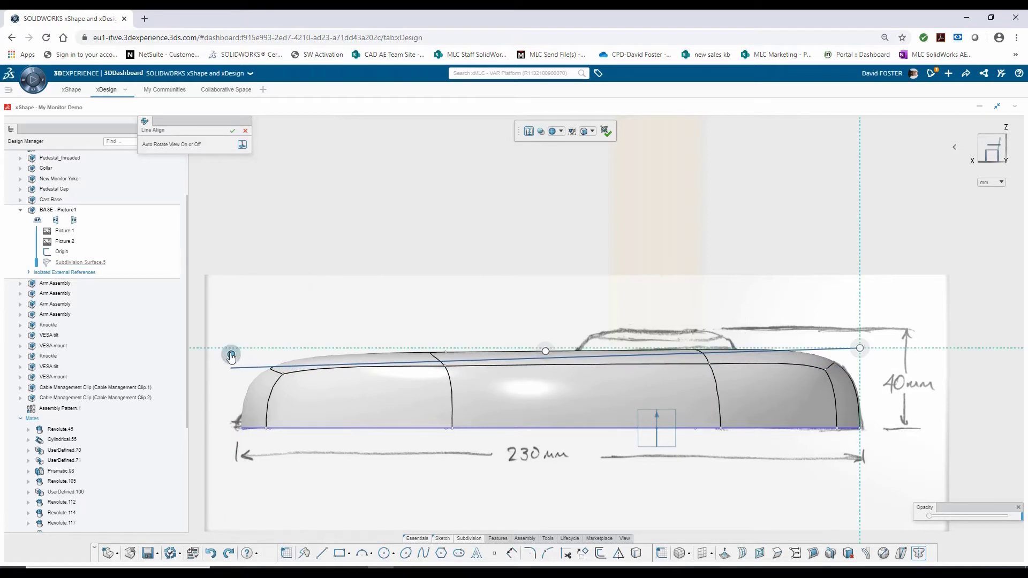
left_click_drag(231, 358, 231, 389)
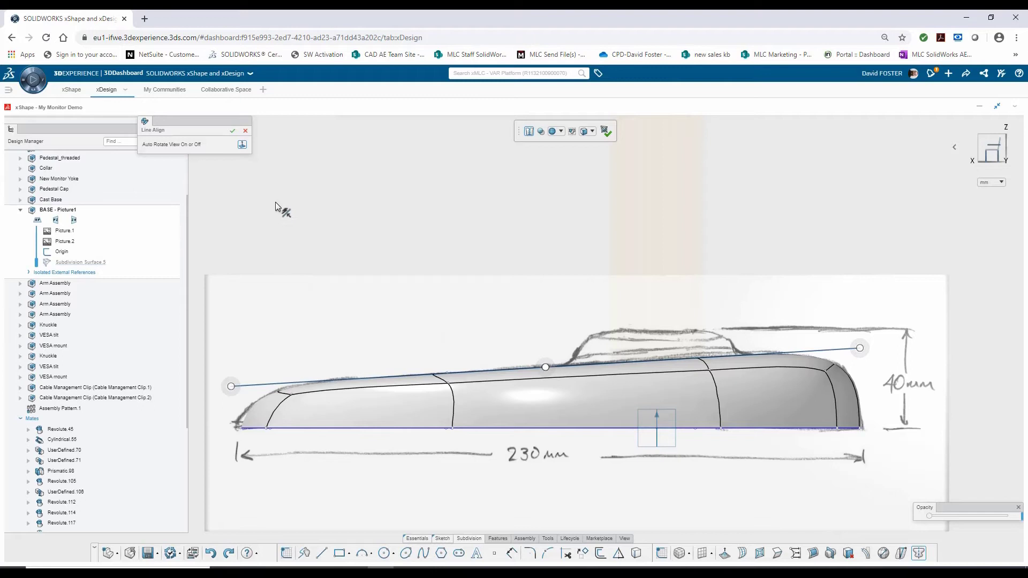
left_click(232, 130)
middle_click_drag(394, 217, 467, 239)
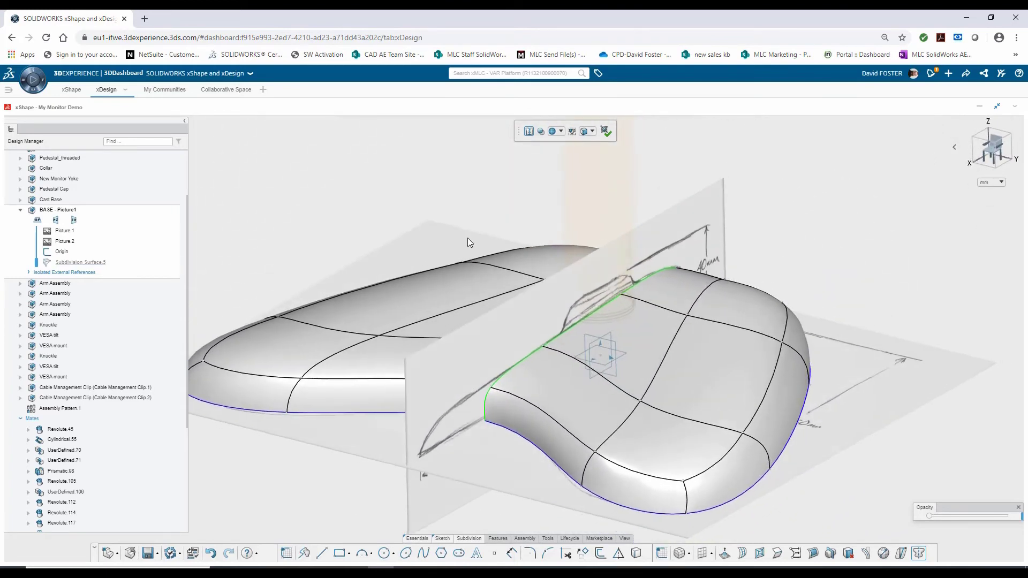
Knit the surfaces into one body, then add a four-sided freeform cylinder at the base centre
left_click(605, 133)
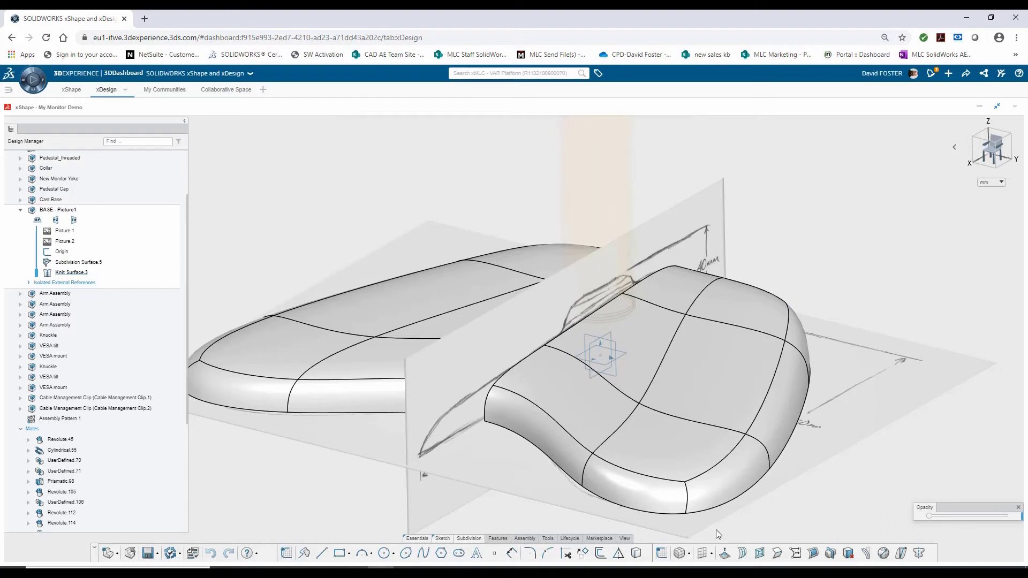
left_click(689, 559)
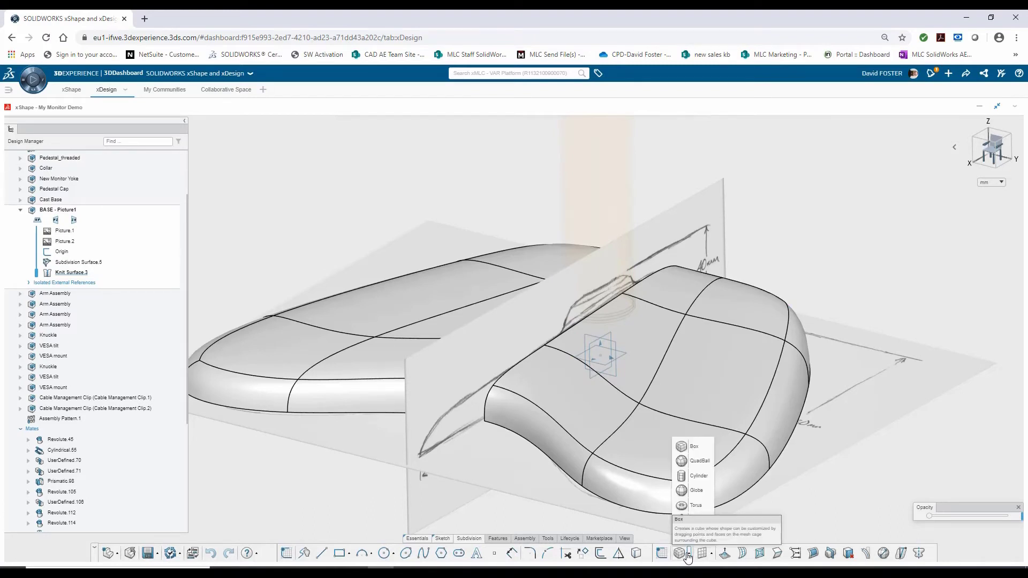
left_click(696, 476)
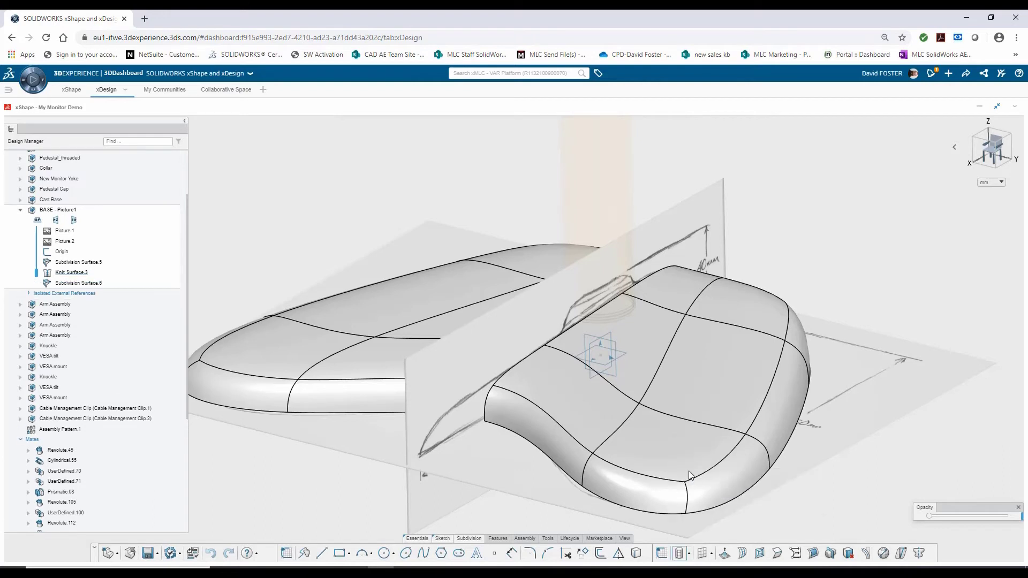
left_click(600, 355)
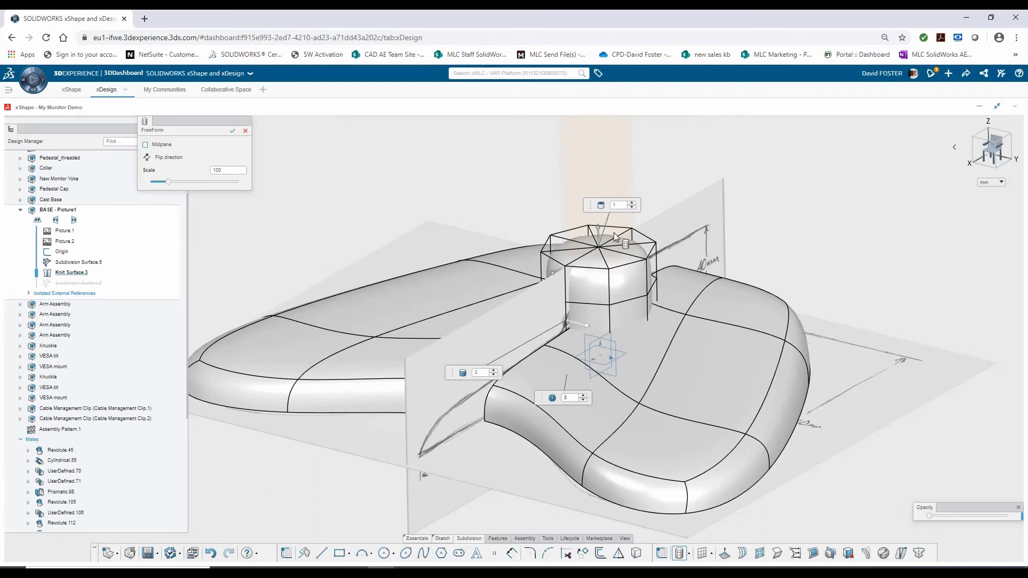
left_click(583, 401)
left_click(583, 401)
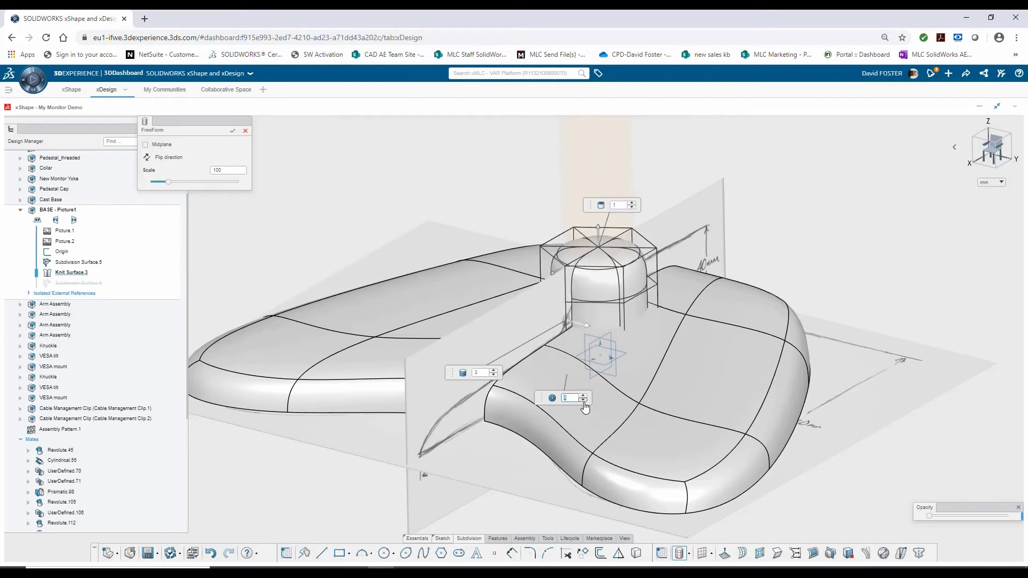
left_click(583, 401)
left_click(584, 401)
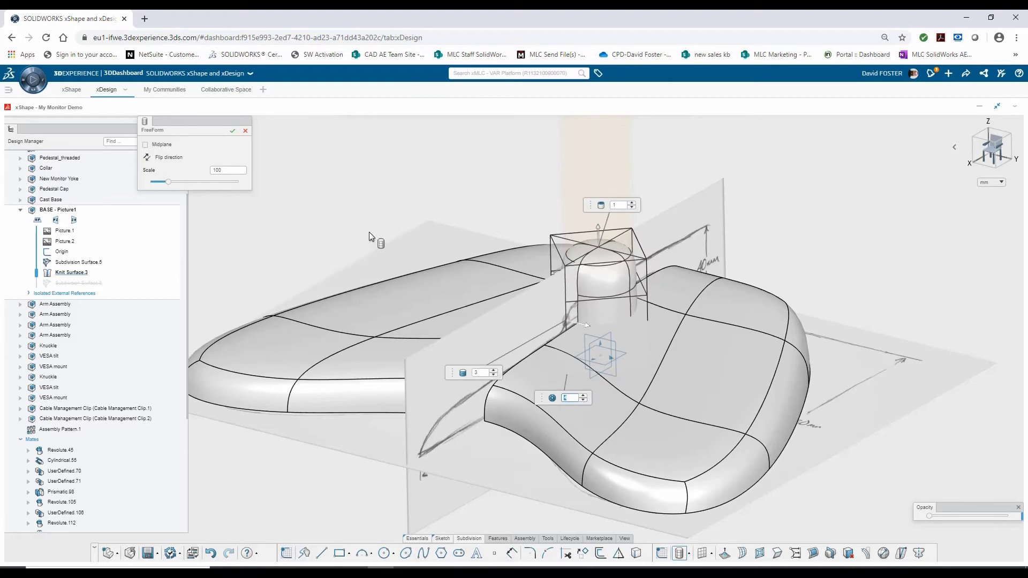
mouse_move(410, 288)
middle_mouse_down()
mouse_move(405, 276)
mouse_move(422, 294)
middle_mouse_up()
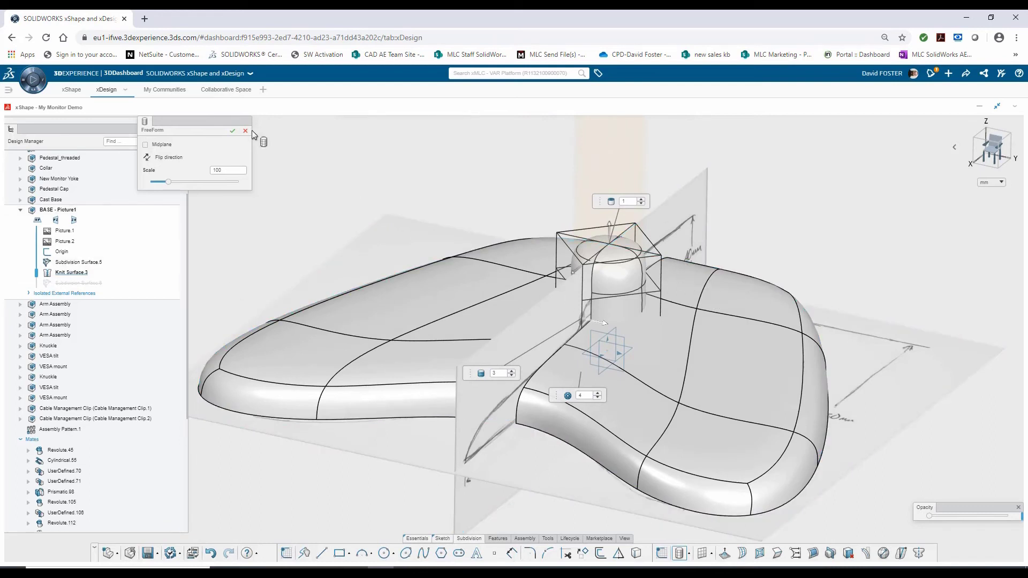
left_click(231, 131)
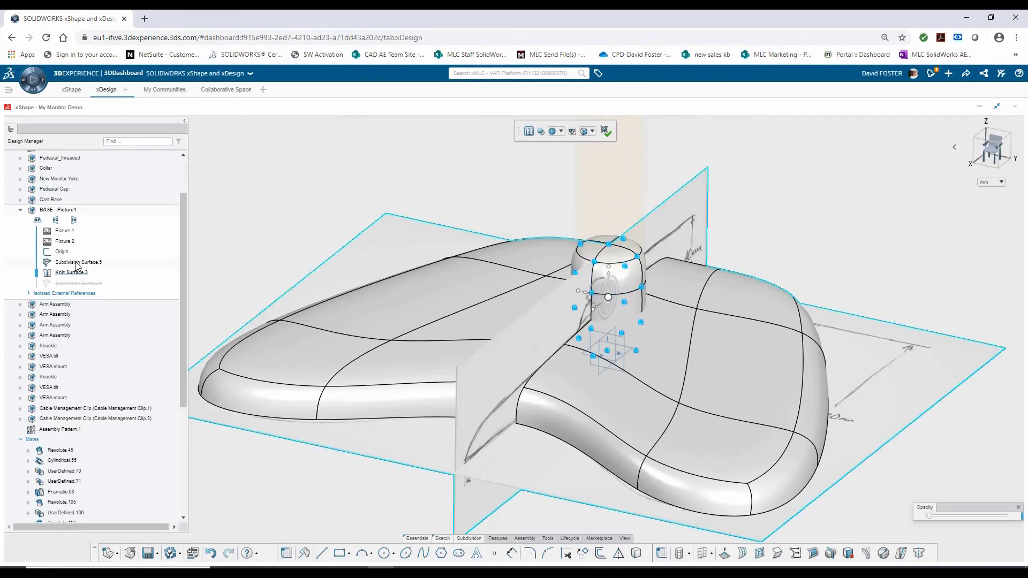
Hide Knit Surface.3 and view the sketches straight from above
mouse_move(96, 244)
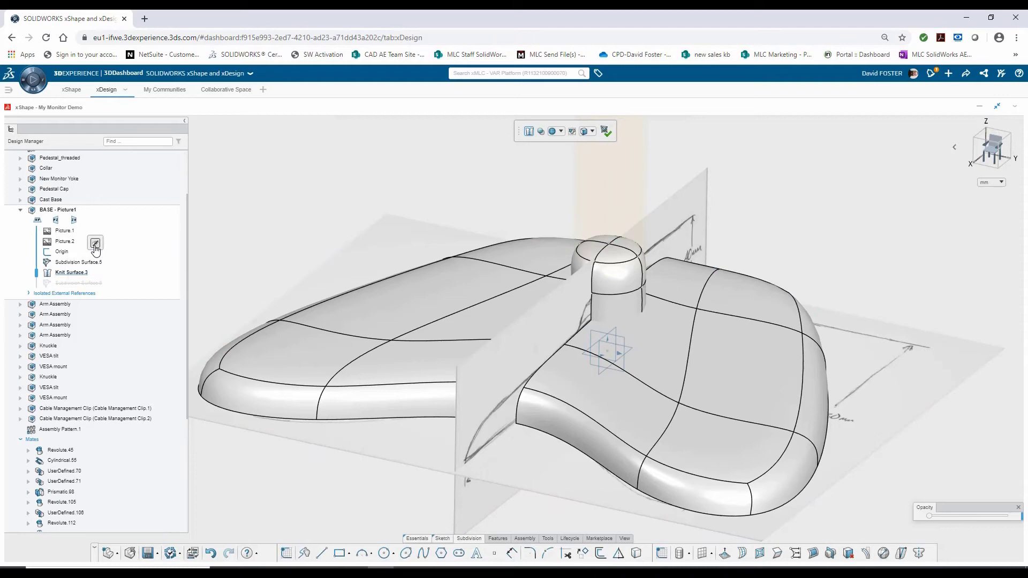
left_click(94, 244)
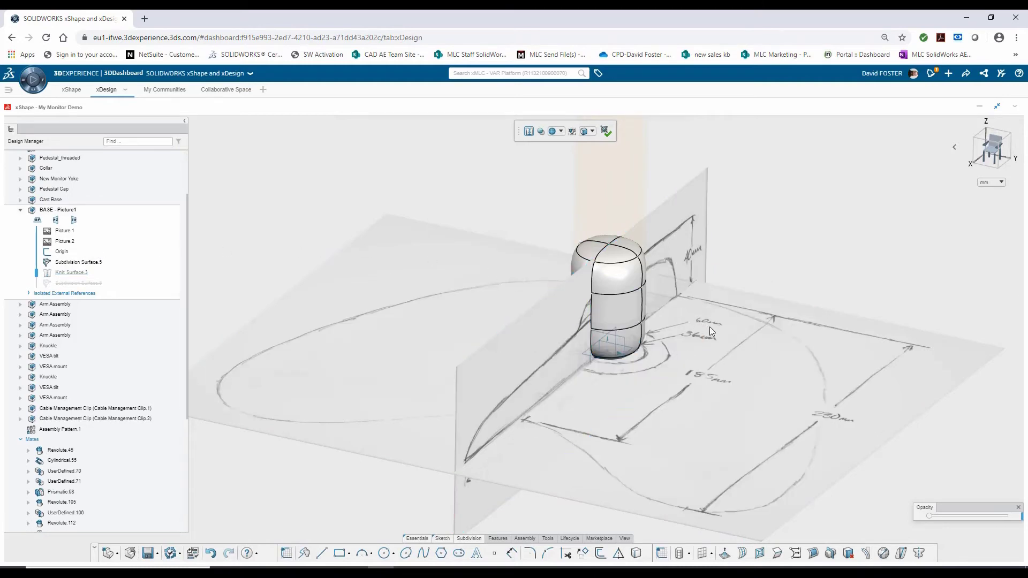
middle_click_drag(747, 255, 765, 307)
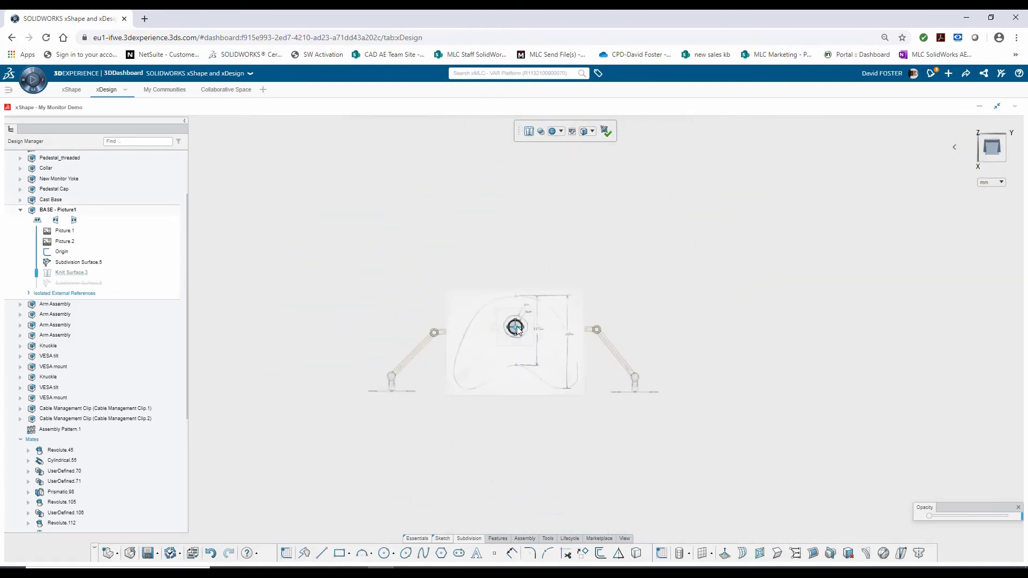
scroll(514, 331, "down", 10)
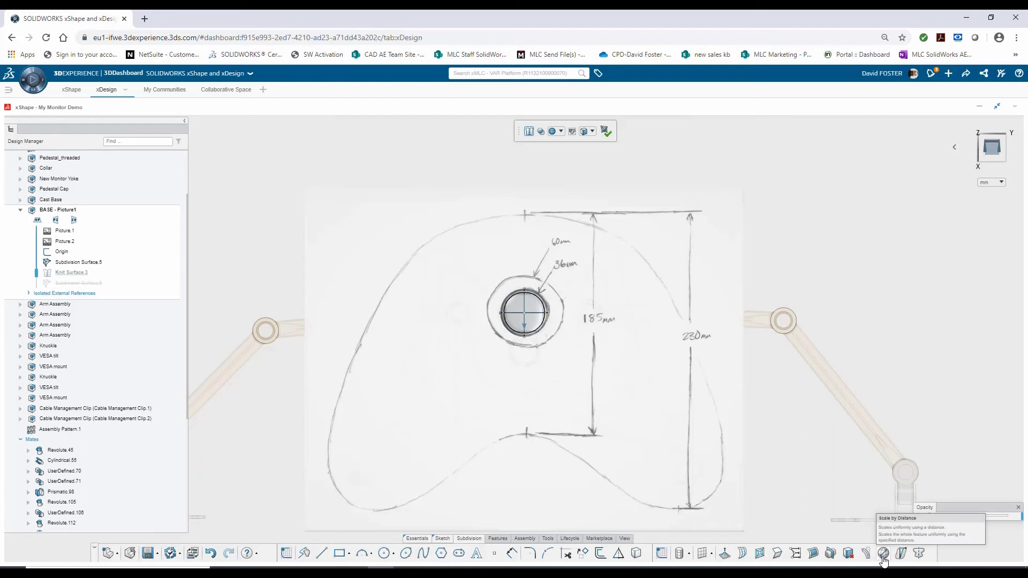
Uniformly scale the pedestal by distance so its width measures 80
left_click(884, 557)
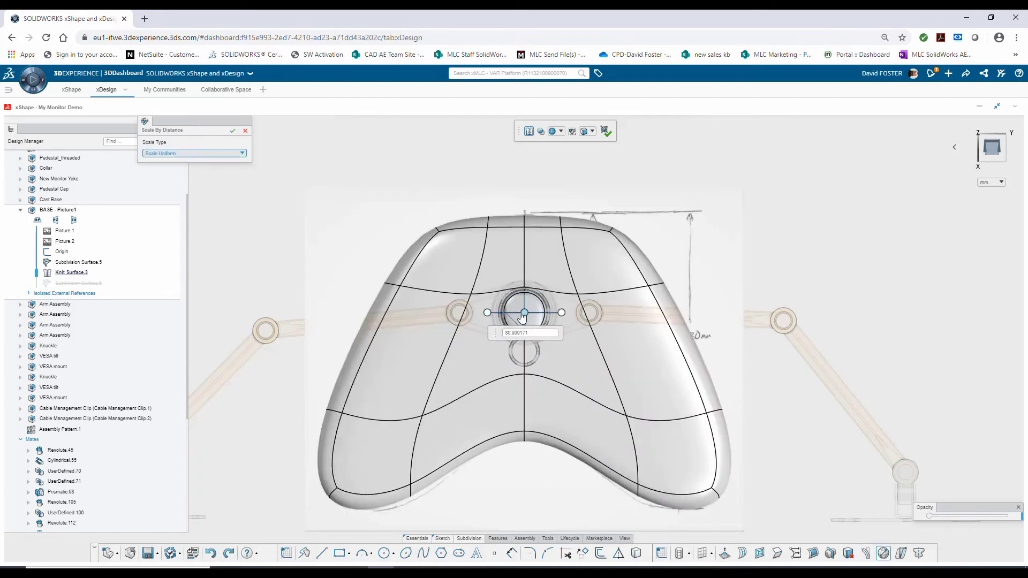
scroll(524, 313, "up", 2)
mouse_move(470, 313)
left_mouse_down()
mouse_move(490, 312)
mouse_move(479, 313)
left_mouse_up()
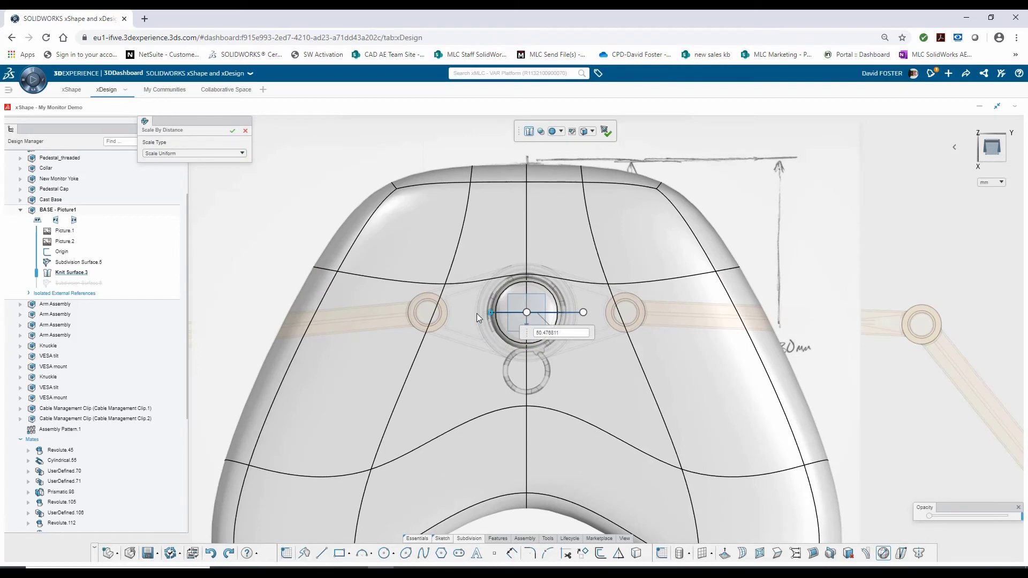
left_click(573, 312)
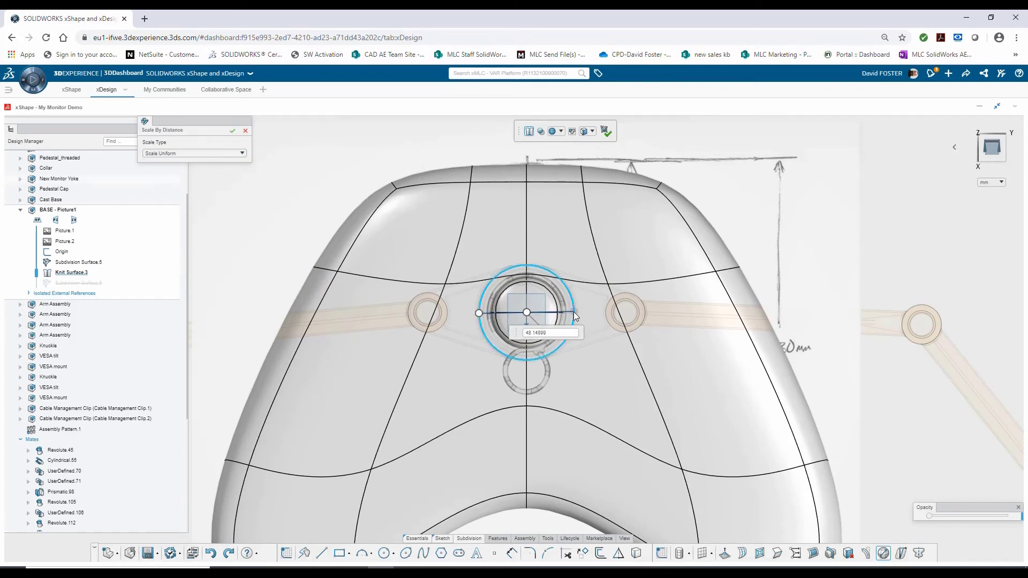
left_click(552, 332)
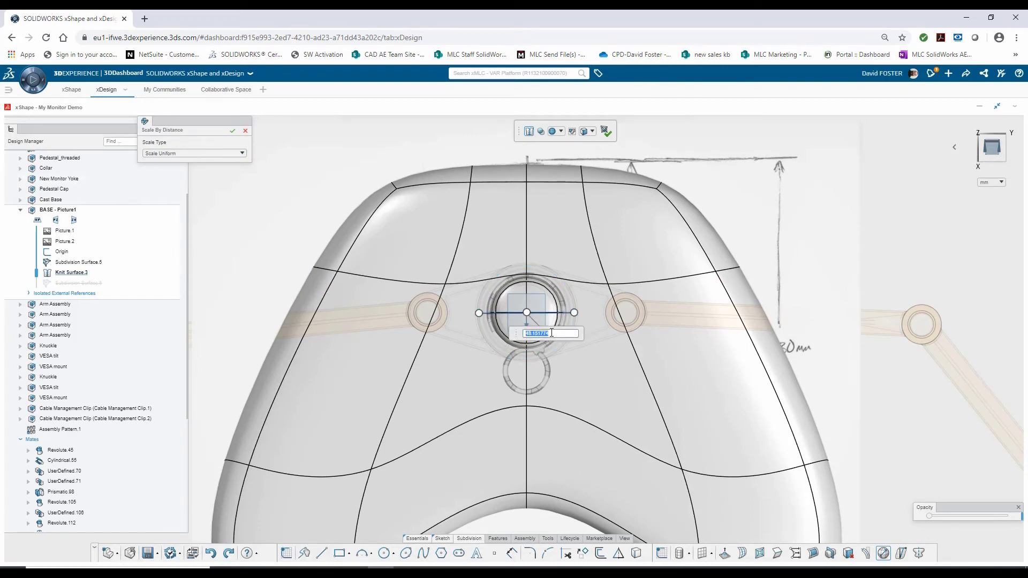
type("80")
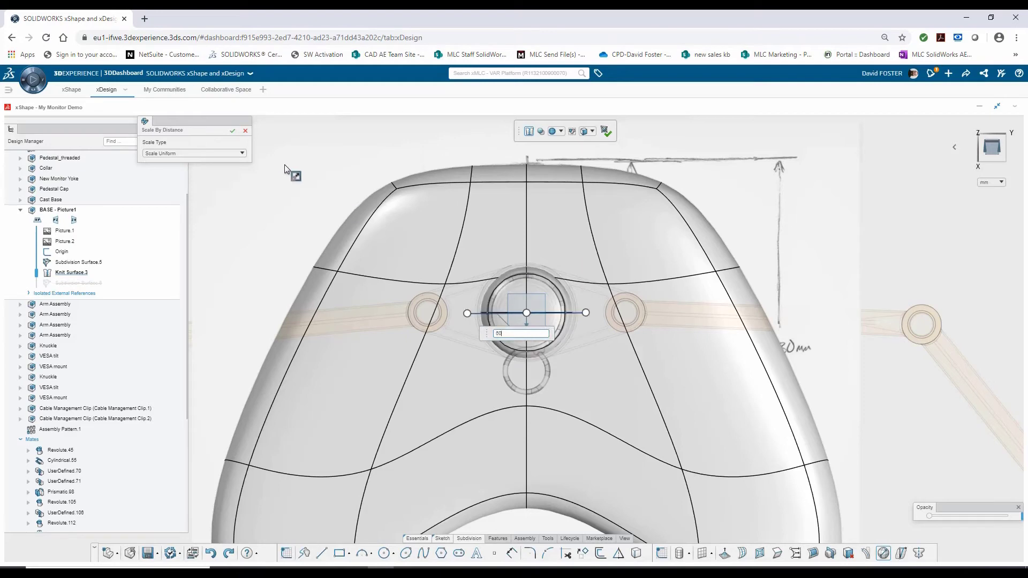
left_click(232, 131)
middle_click_drag(617, 397, 589, 308)
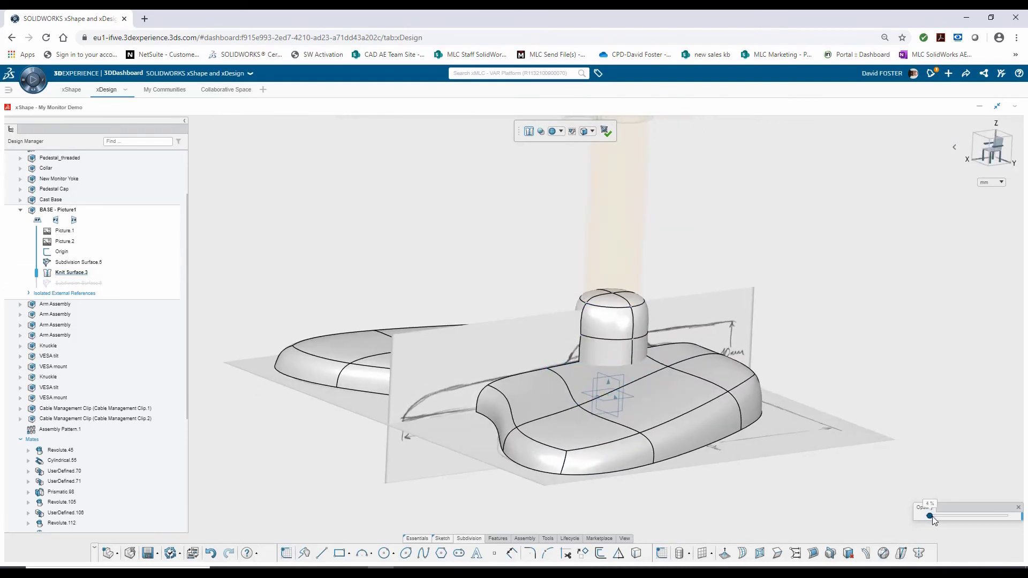
Make the pole column opaque and drag the pedestal's top faces down into a low dome
mouse_move(932, 519)
left_mouse_down()
mouse_move(978, 519)
mouse_move(934, 518)
left_mouse_up()
key("ctrl+1")
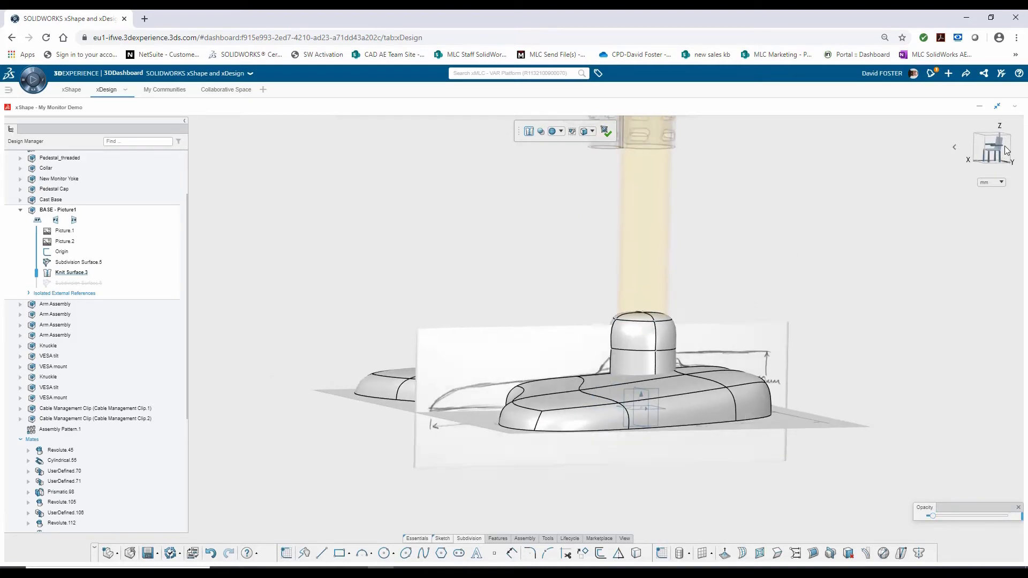
left_click_drag(782, 471, 680, 426)
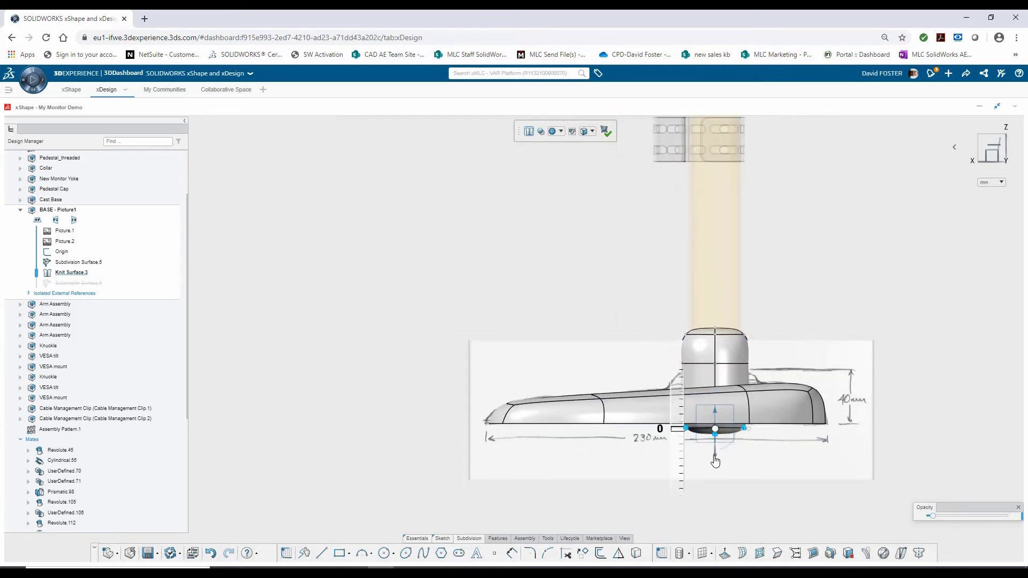
left_click(738, 364)
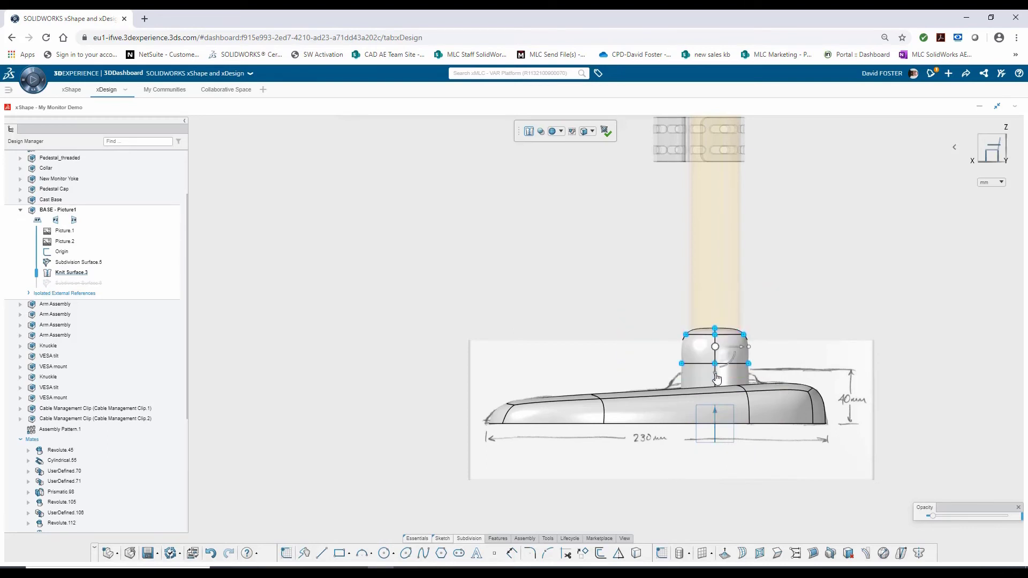
mouse_move(715, 363)
left_mouse_down()
mouse_move(713, 400)
mouse_move(709, 337)
left_mouse_up()
scroll(721, 399, "up", 3)
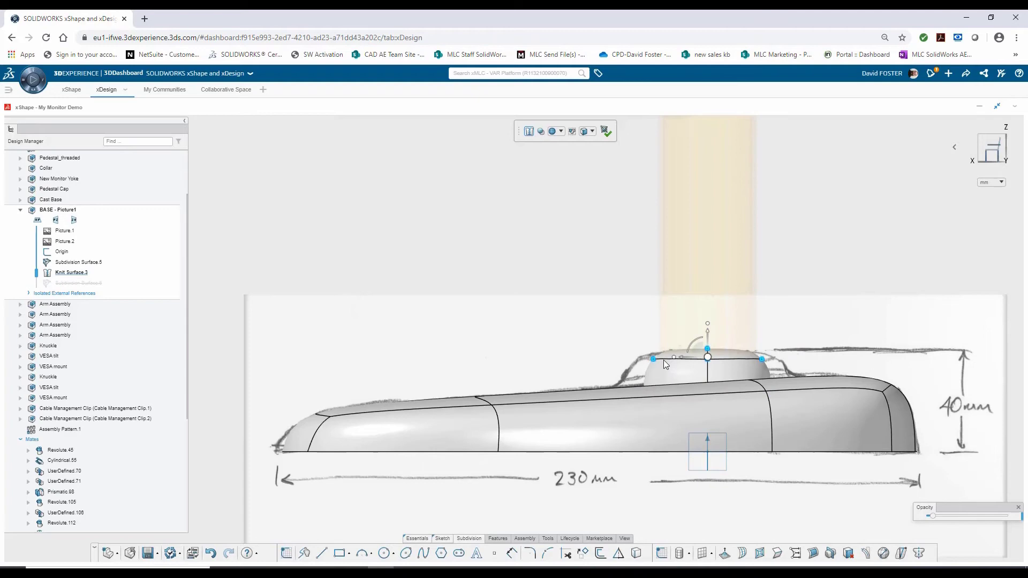
mouse_move(568, 233)
middle_mouse_down()
mouse_move(598, 237)
mouse_move(538, 201)
middle_mouse_up()
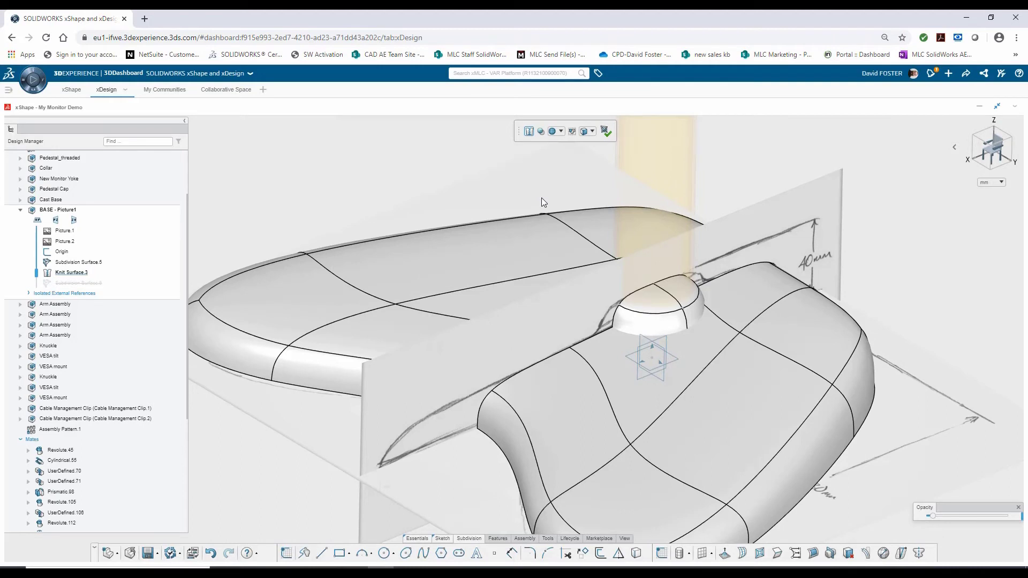
left_click(606, 134)
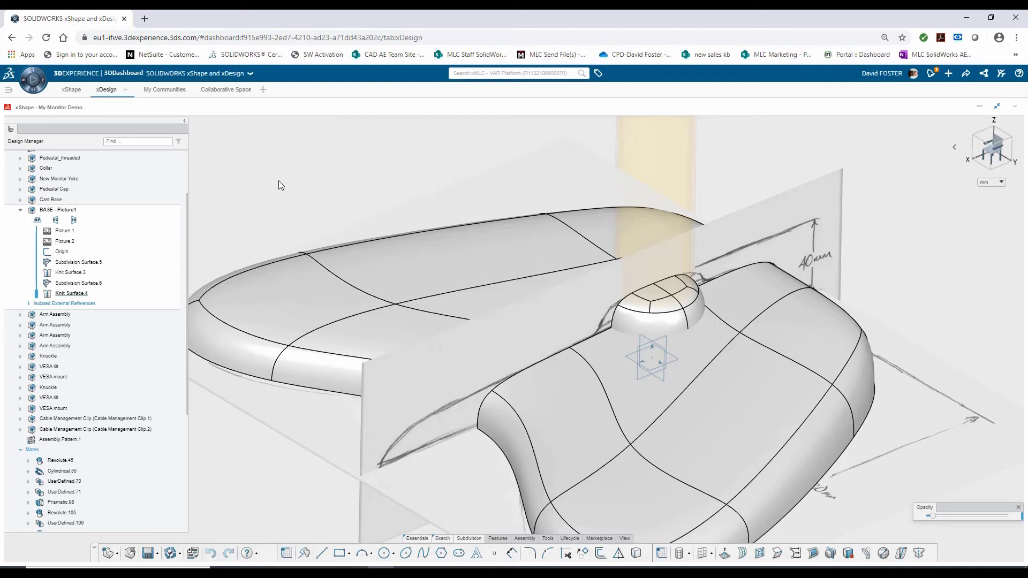
Back in xDesign, combine the base surface and pedestal dome into one body
left_click(481, 343)
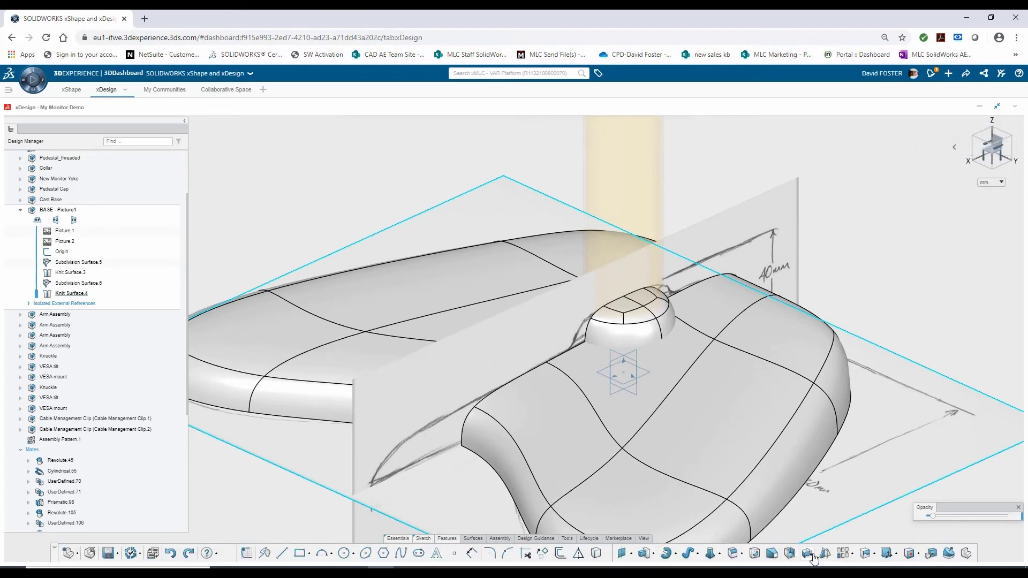
left_click(874, 557)
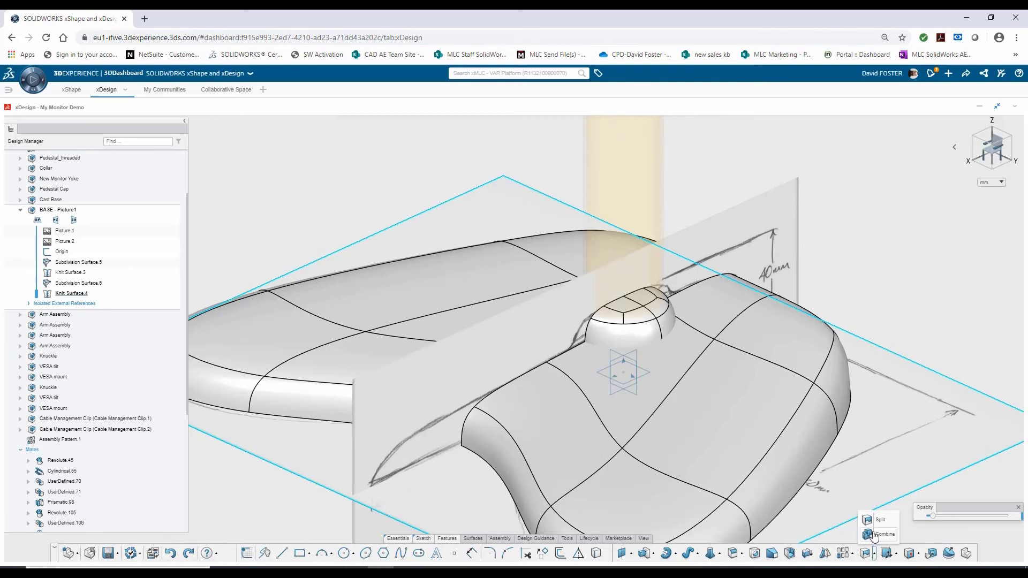
left_click(874, 535)
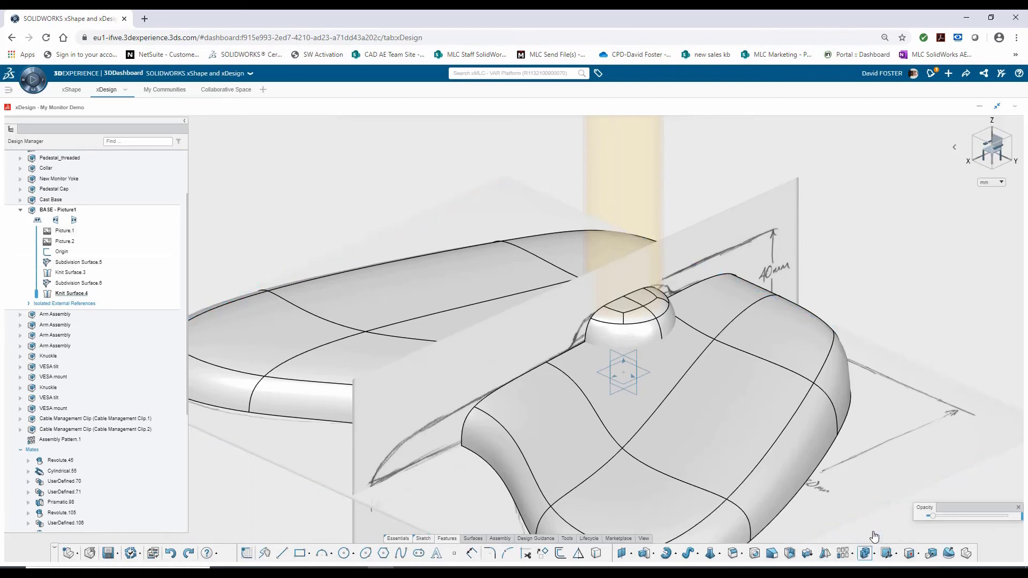
left_click(693, 414)
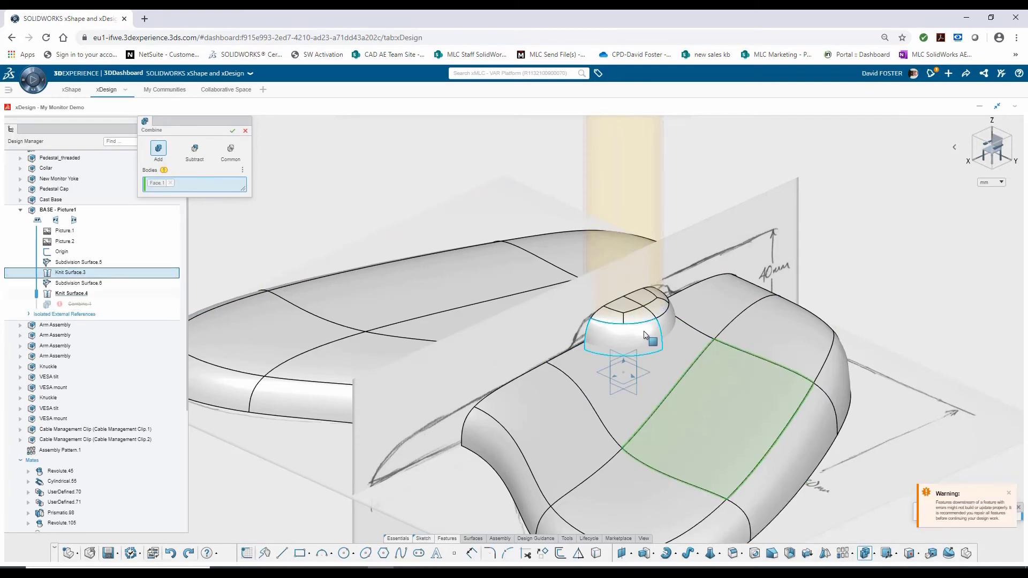
left_click(645, 335)
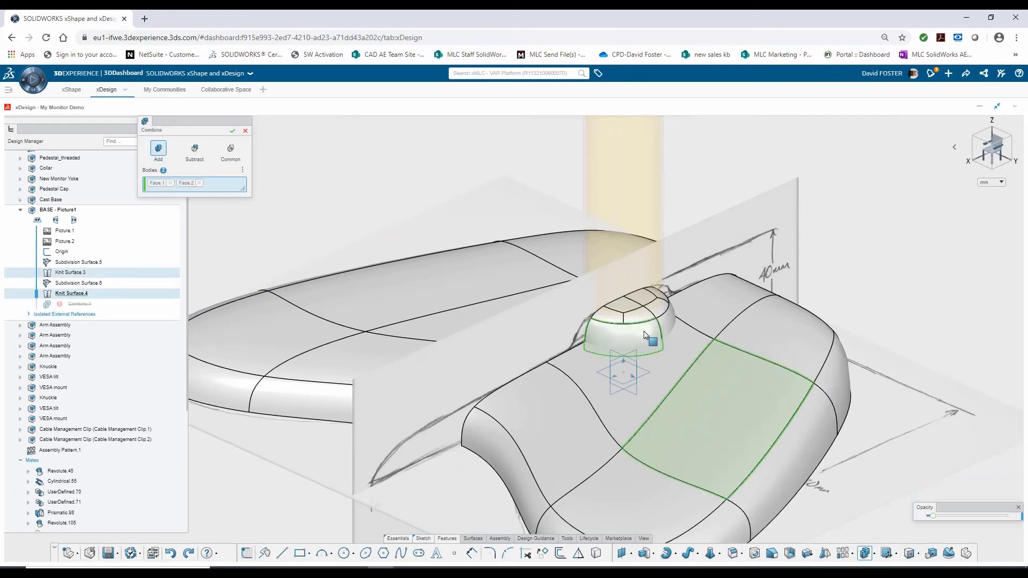
left_click(232, 131)
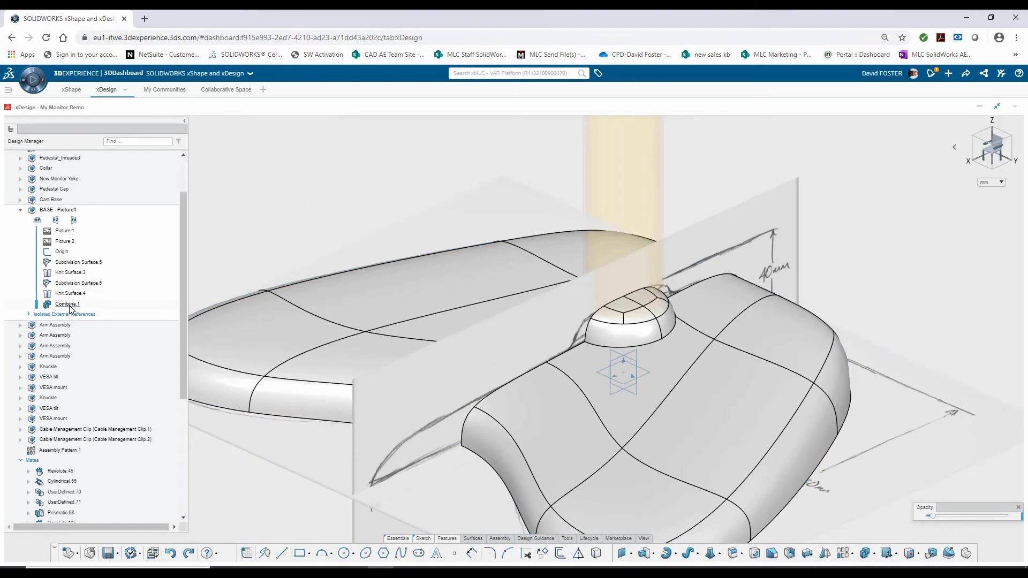
Fillet the edge where the dome meets the base with a 4 mm radius
left_click(648, 343)
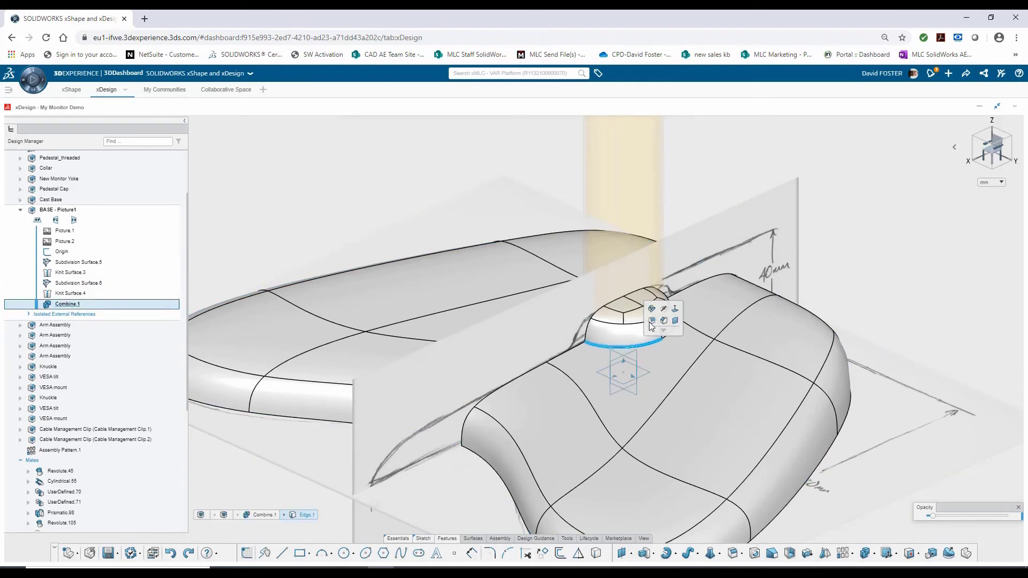
left_click(652, 323)
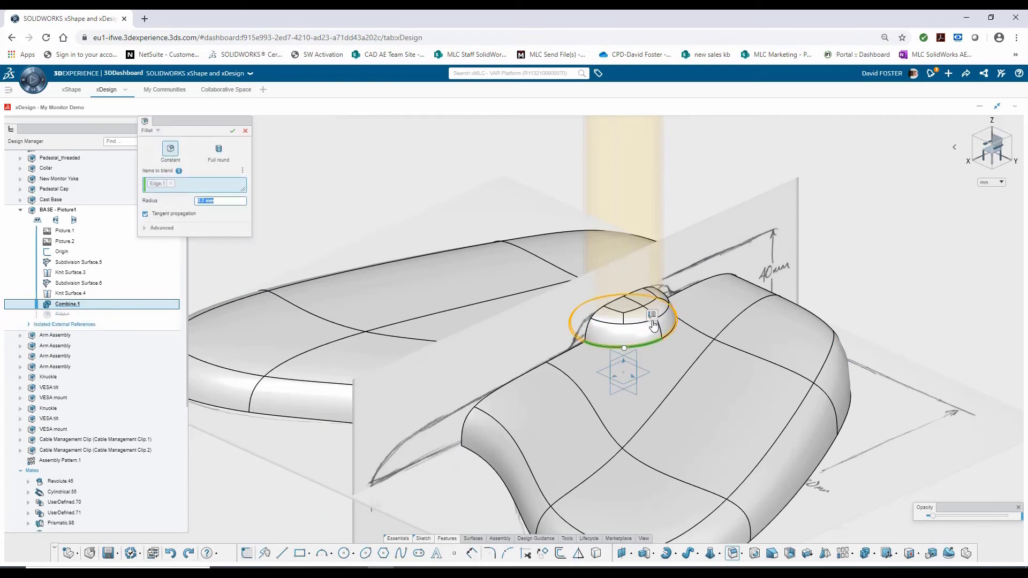
type("4")
key("Return")
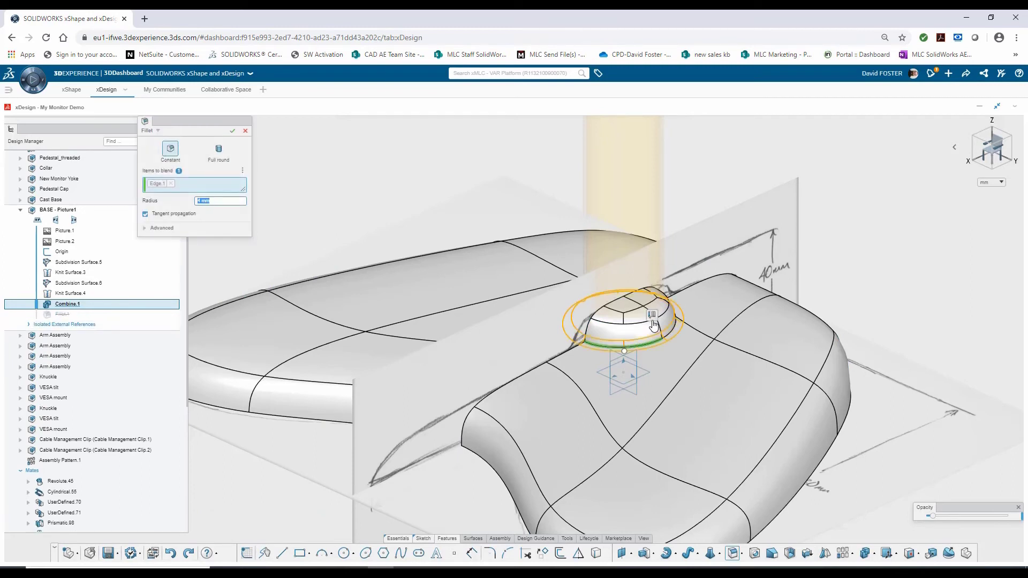
left_click(232, 131)
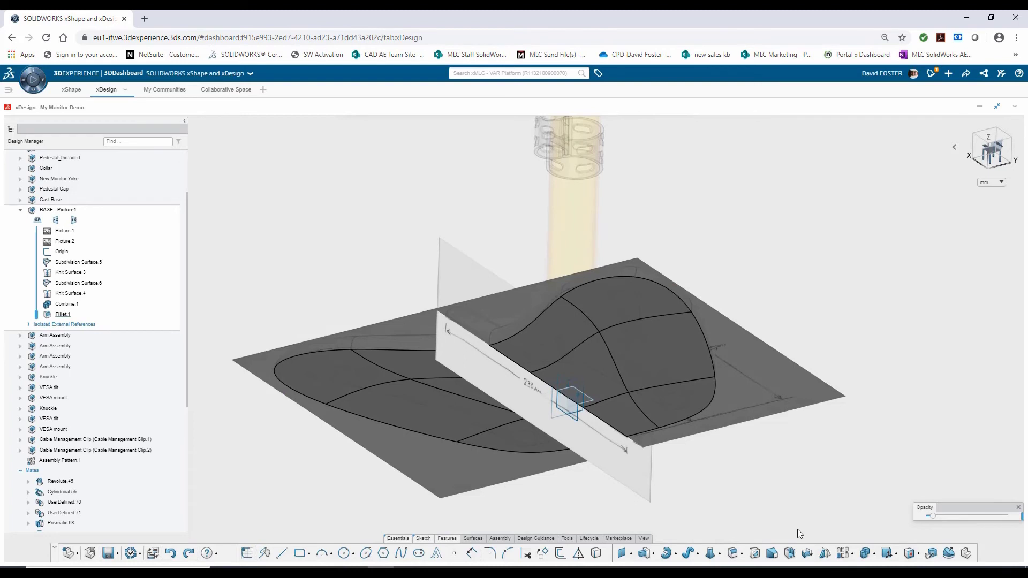
Shell the base from its underside face to a 2 mm wall with tangent propagation
left_click(789, 553)
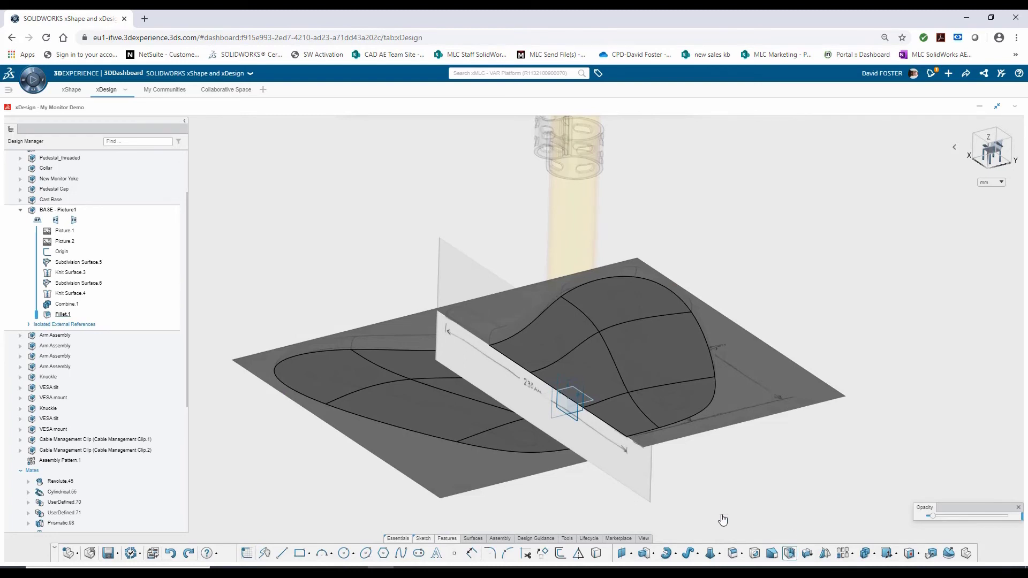
left_click(601, 358)
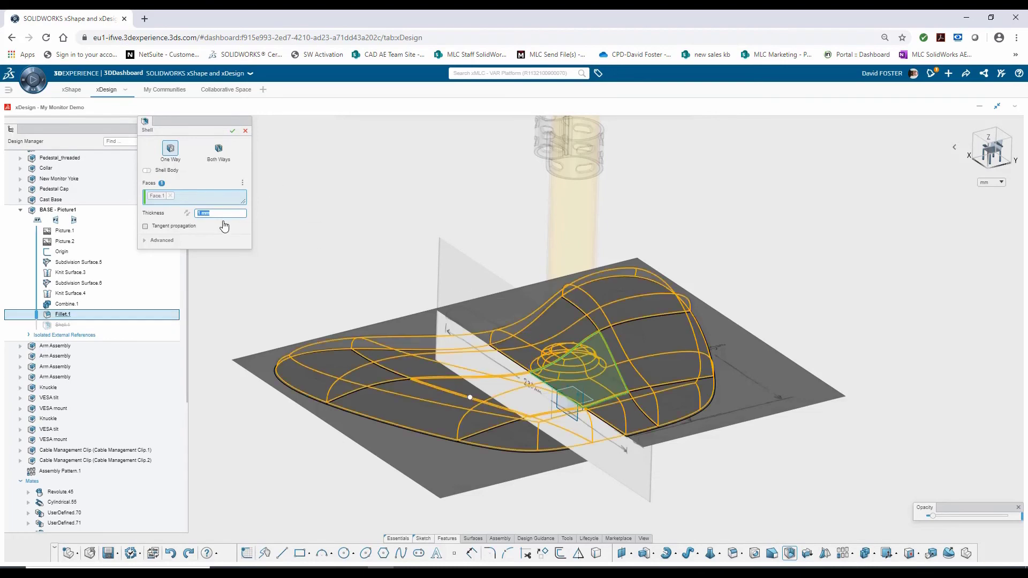
type("2")
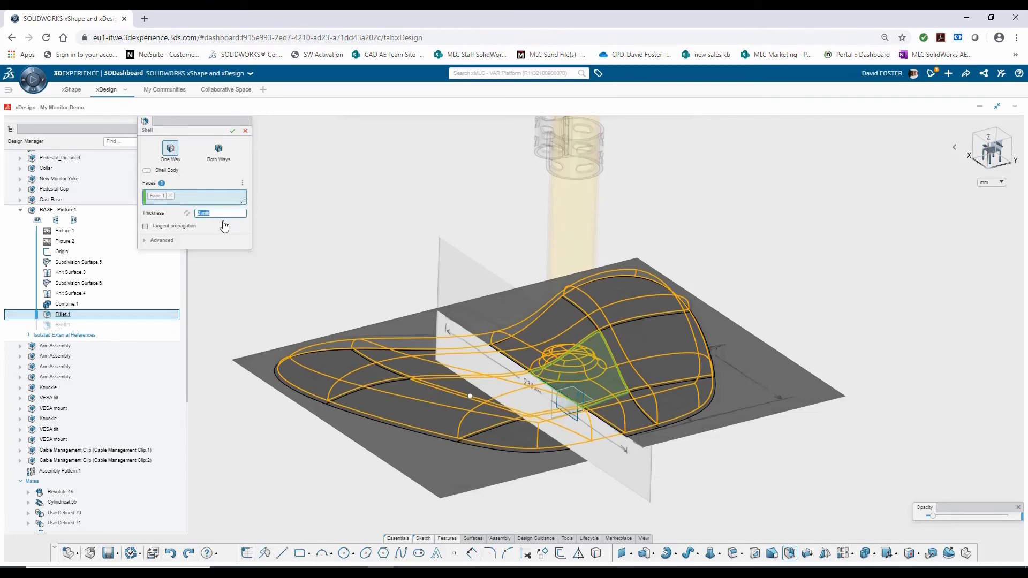
left_click(145, 227)
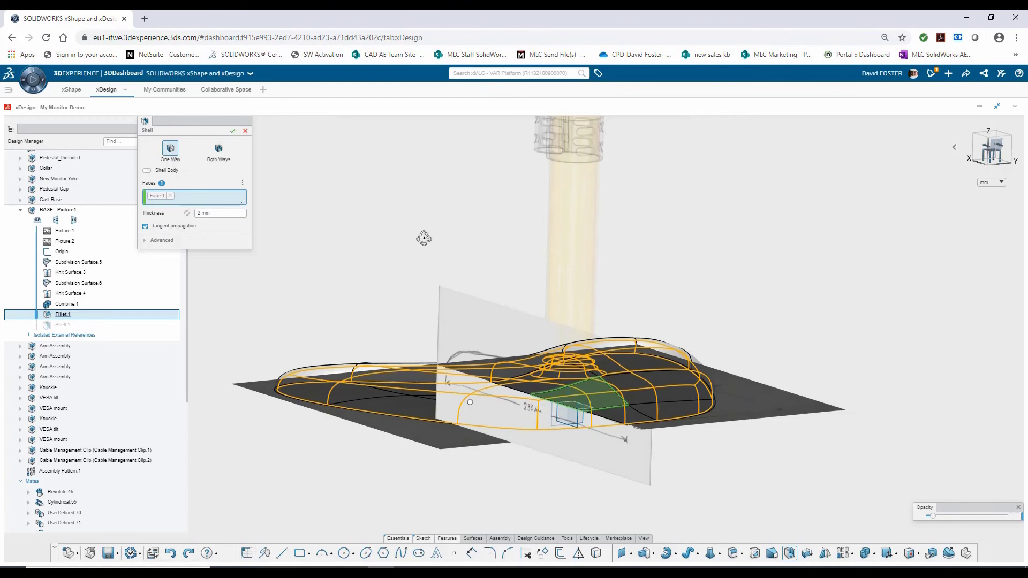
middle_click_drag(425, 236, 281, 186)
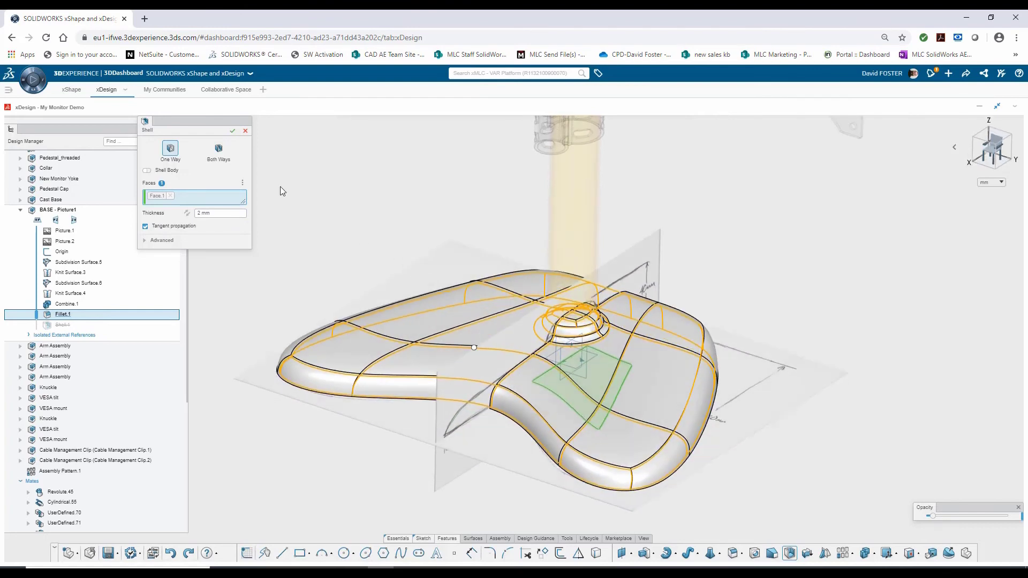
left_click(233, 131)
middle_click_drag(361, 428, 466, 428)
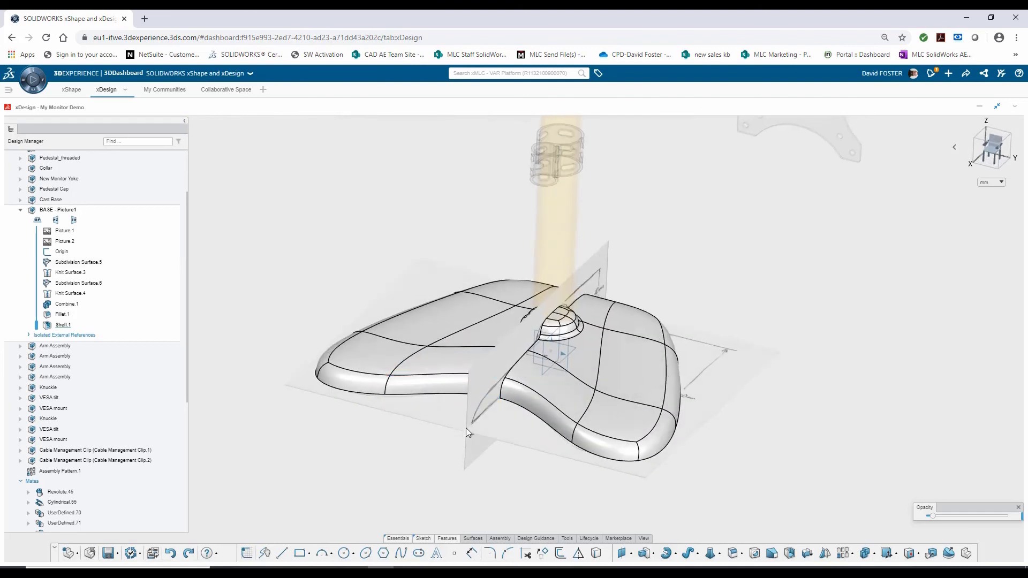
Hide the Picture.1 and Picture.2 reference planes
left_click(707, 356)
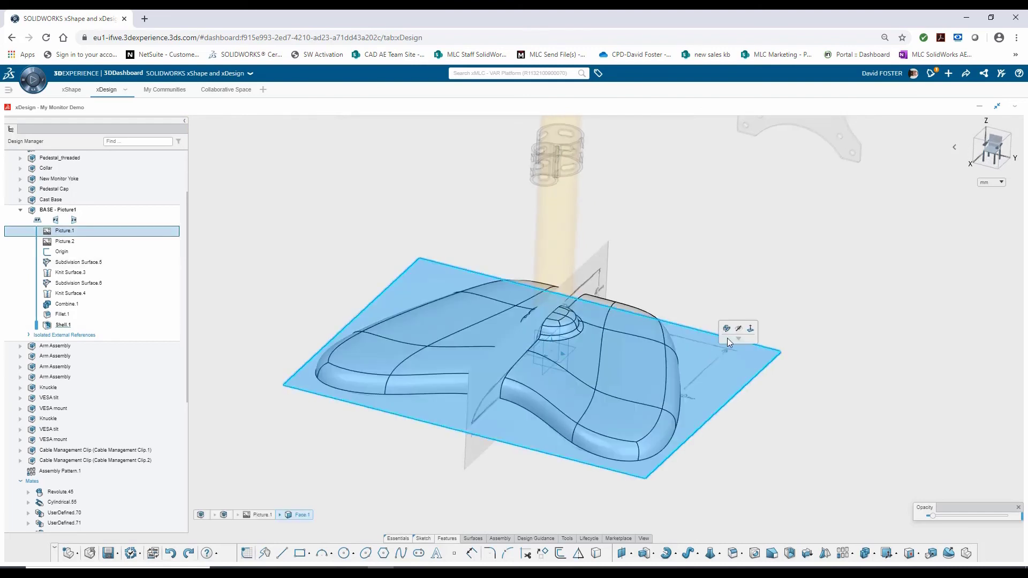
left_click(739, 331)
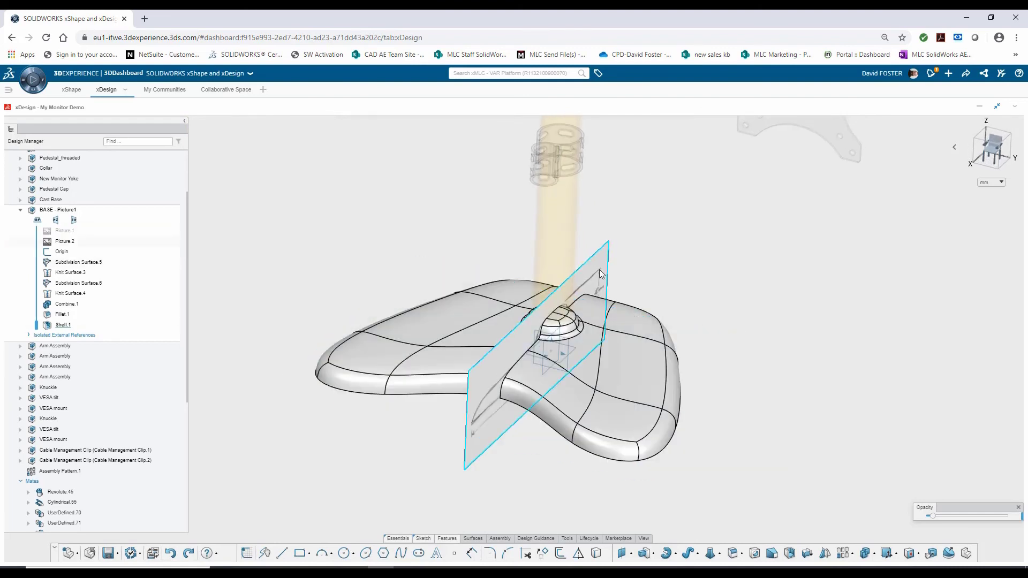
left_click(599, 269)
left_click(638, 246)
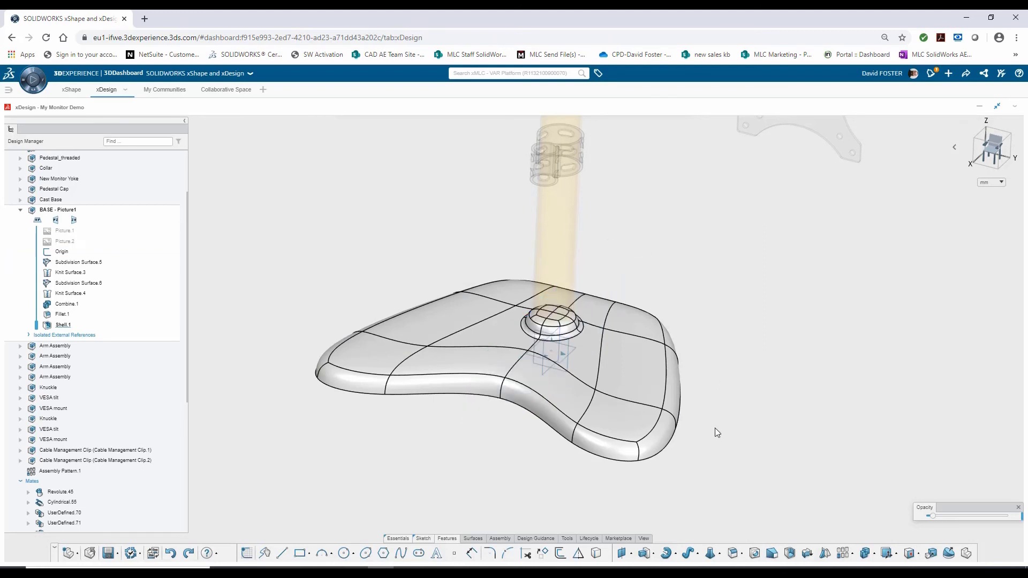
mouse_move(715, 428)
middle_mouse_down()
mouse_move(726, 407)
mouse_move(727, 324)
mouse_move(723, 436)
middle_mouse_up()
scroll(622, 385, "up", 2)
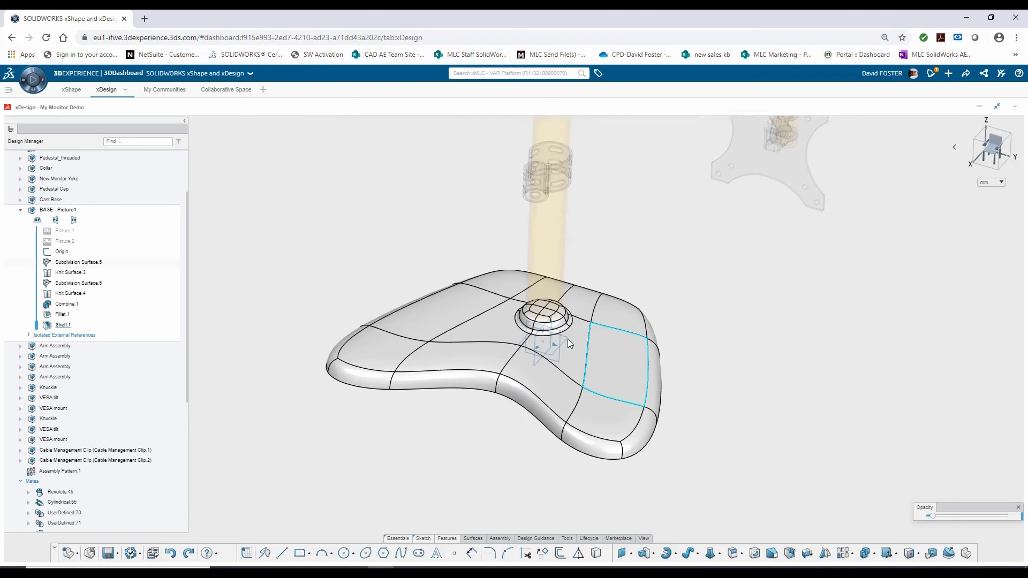
scroll(568, 339, "up", 5)
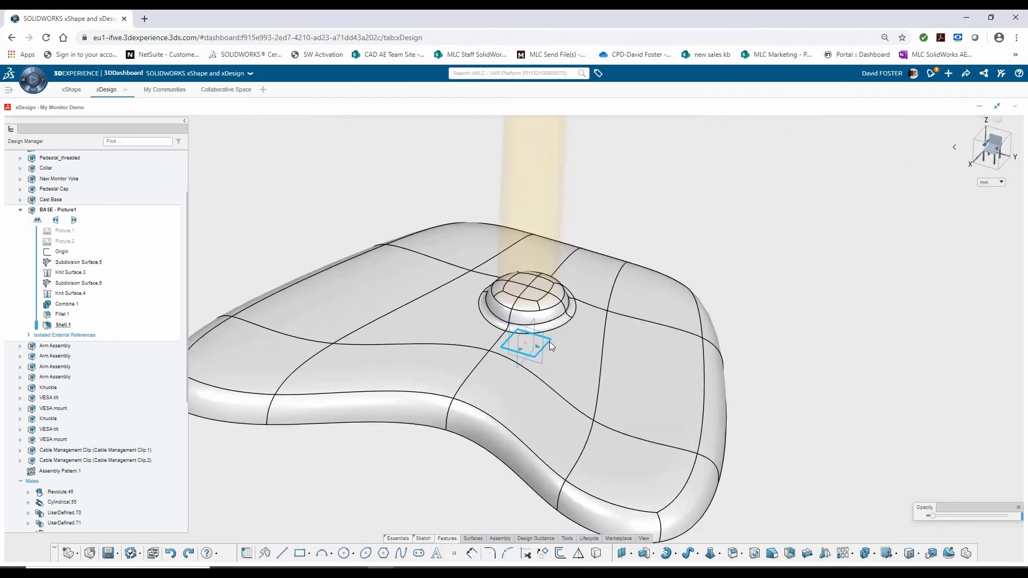
Sketch a 35 mm diameter circle at the origin on the XY plane
left_click(549, 341)
left_click(570, 302)
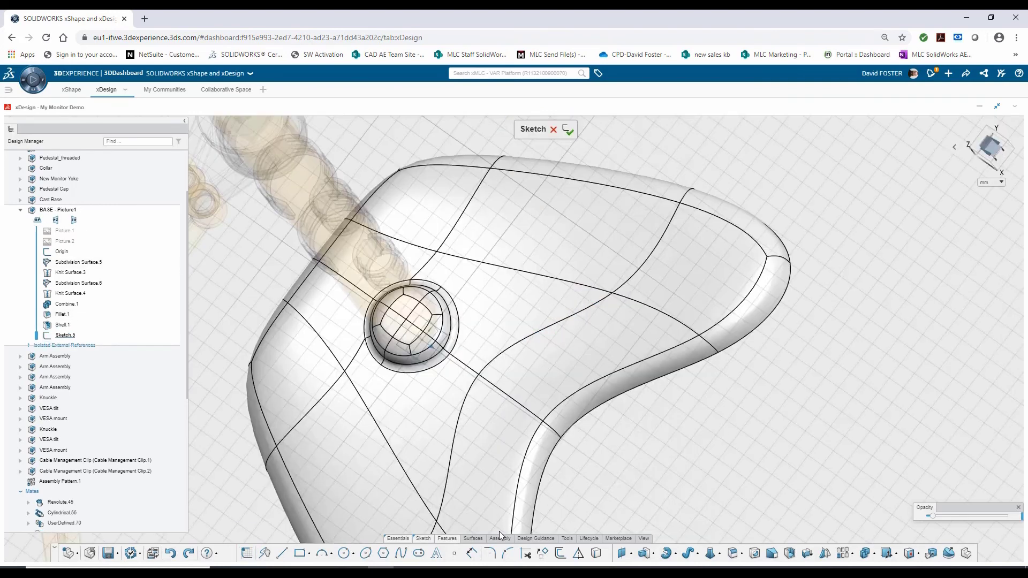
left_click(345, 553)
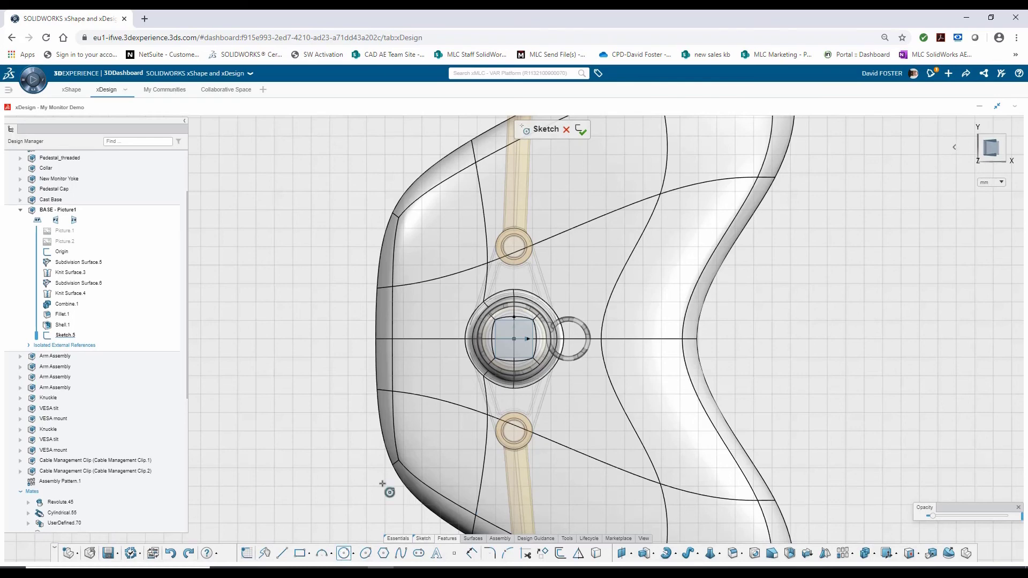
left_click(514, 339)
left_click(456, 303)
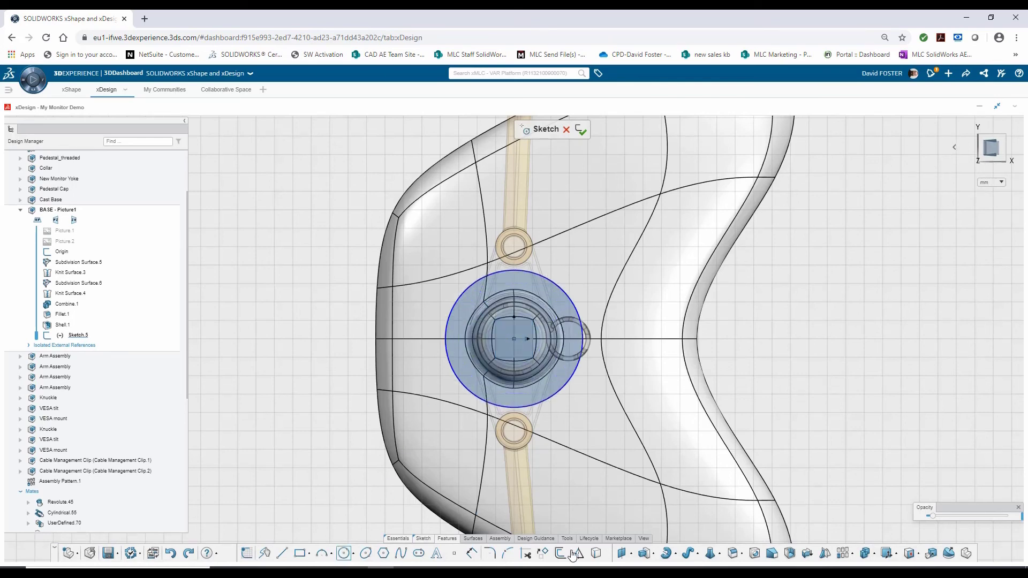
left_click(472, 553)
left_click(477, 287)
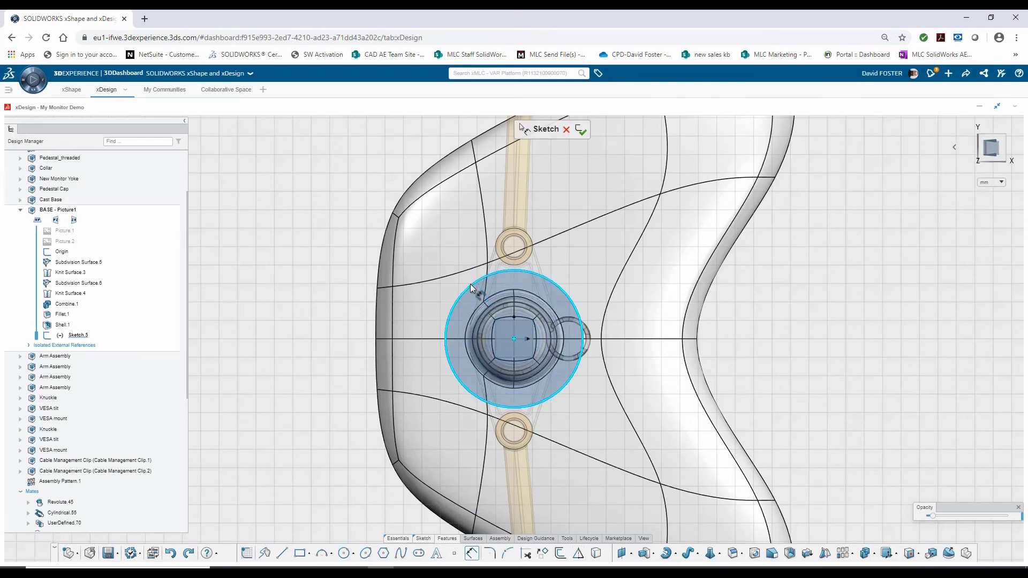
left_click(308, 286)
type("35")
key("Return")
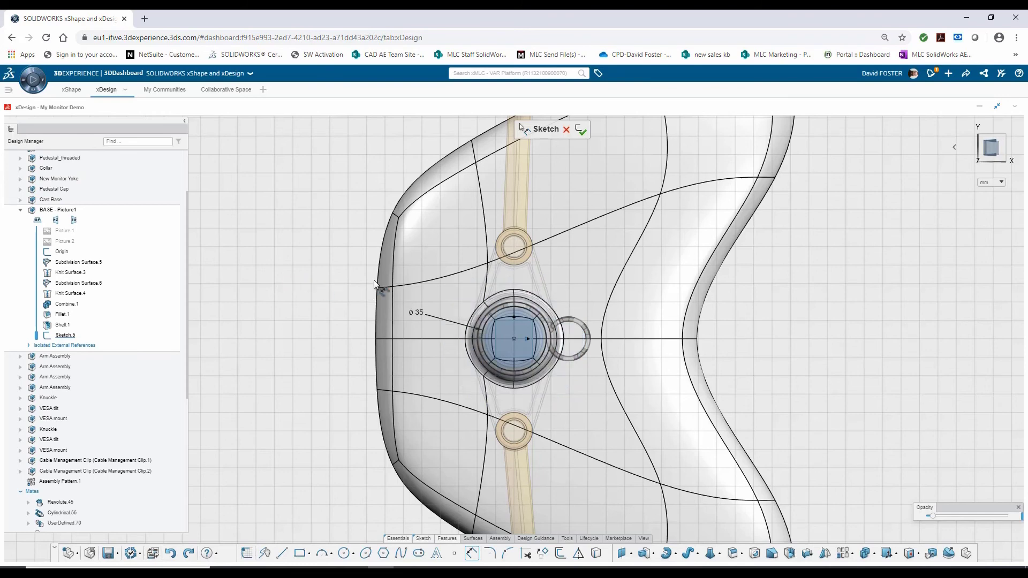
Extrude the circle as a Through All Both cut to open the pole hole
left_click(643, 556)
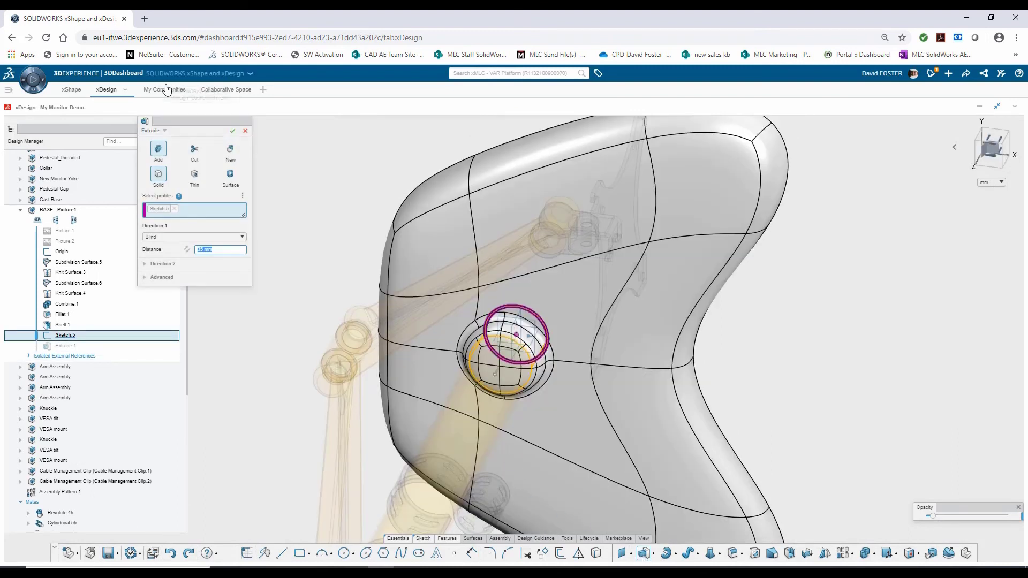
left_click(164, 131)
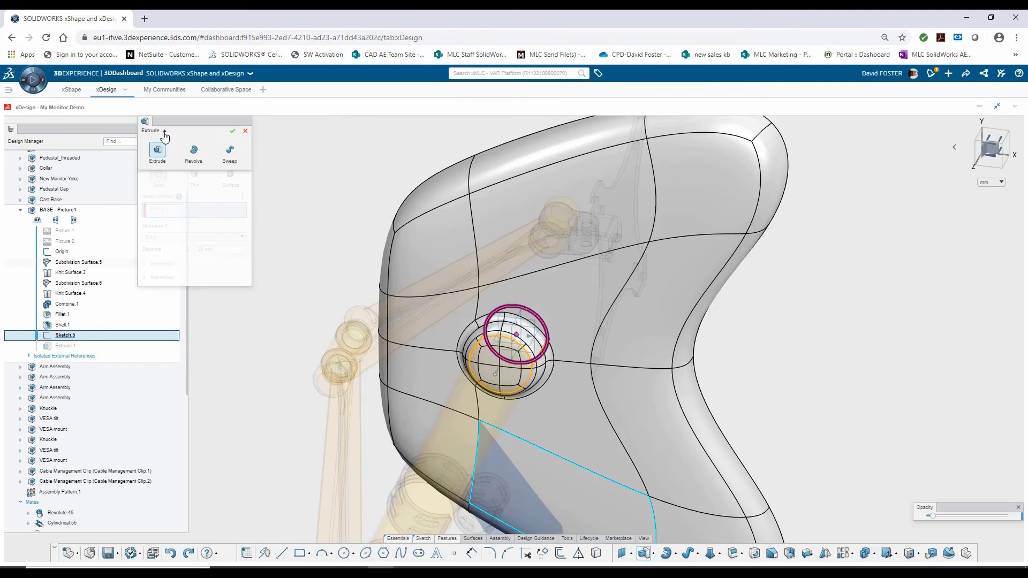
left_click(164, 132)
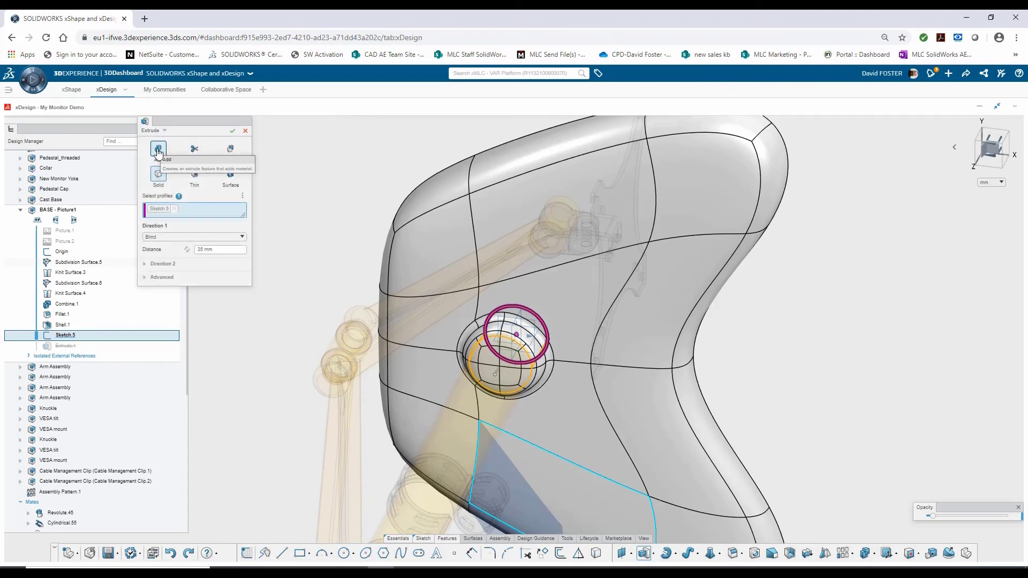
left_click(194, 152)
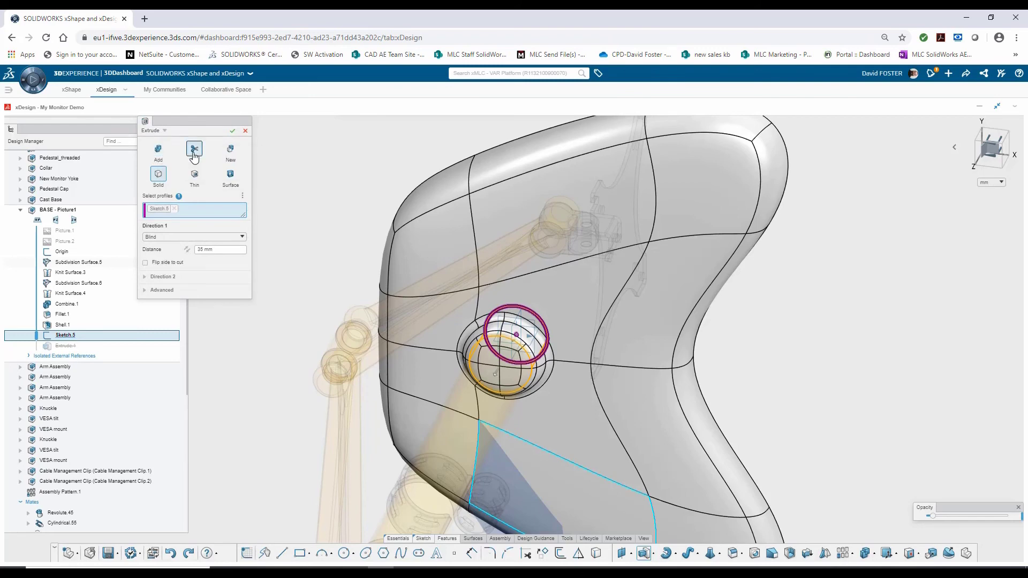
left_click(183, 237)
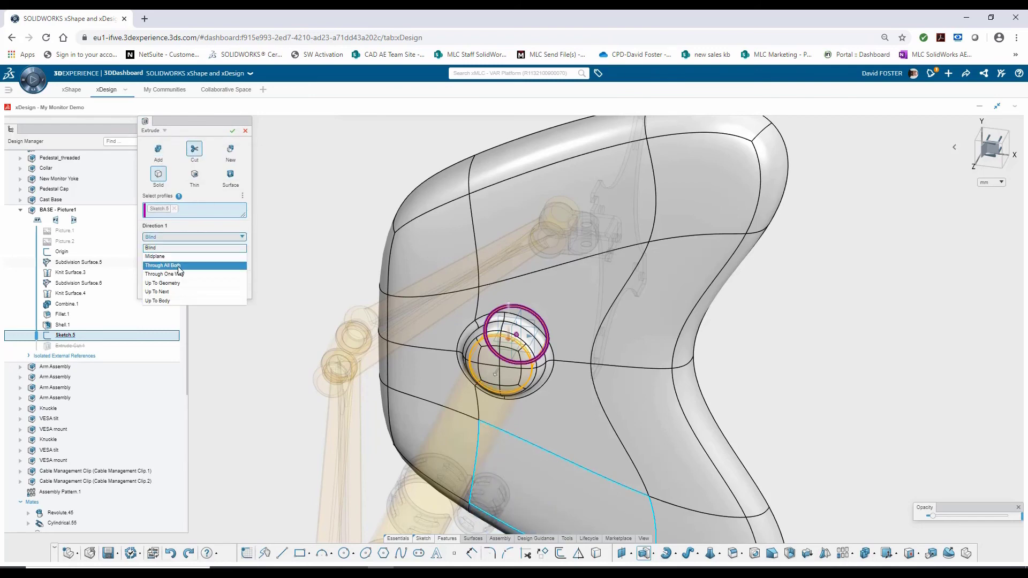
left_click(178, 266)
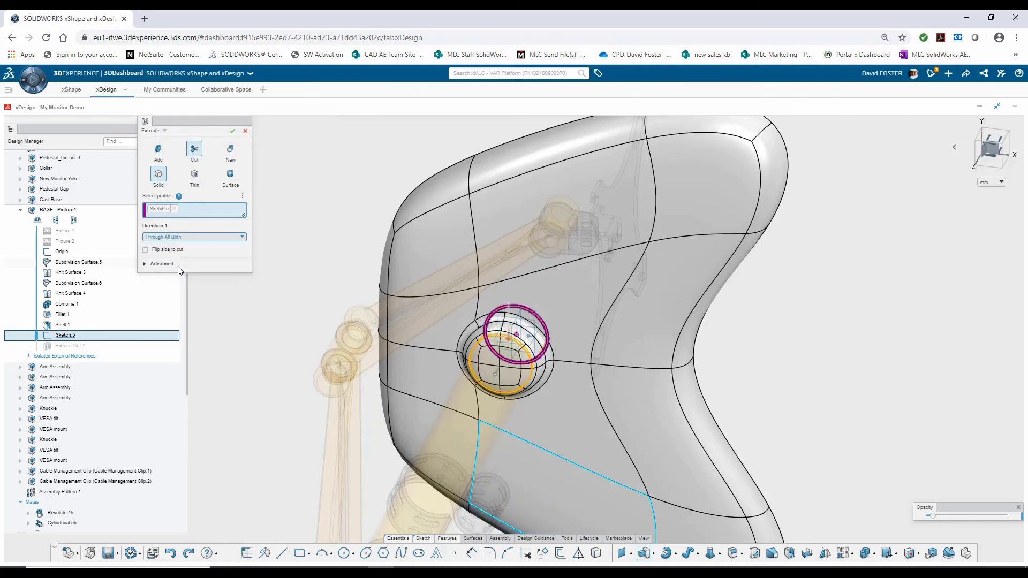
left_click(233, 132)
middle_click_drag(536, 225, 505, 329)
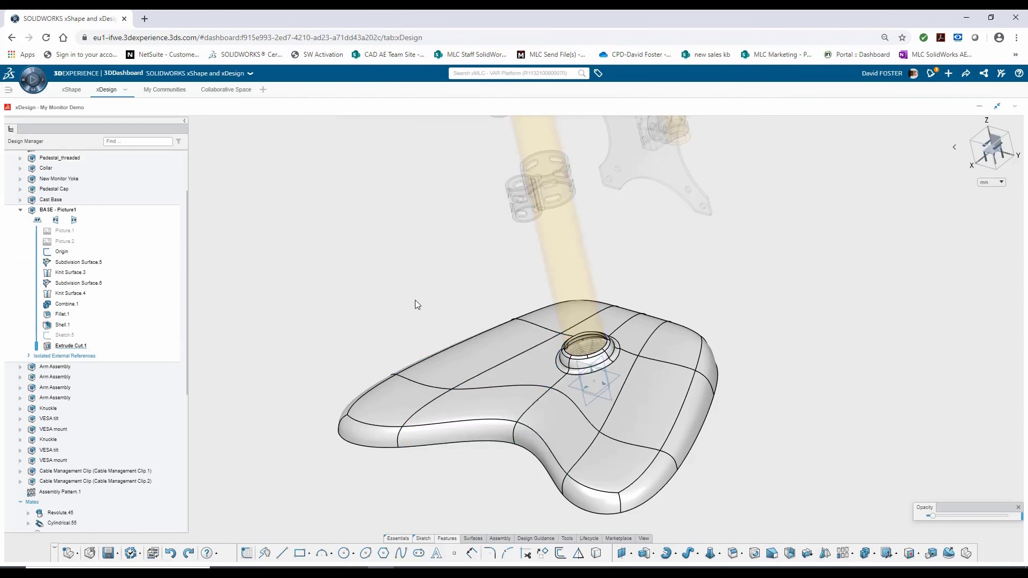
Zoom to fit the whole monitor-arm assembly and raise its opacity to nearly 100%
key("f")
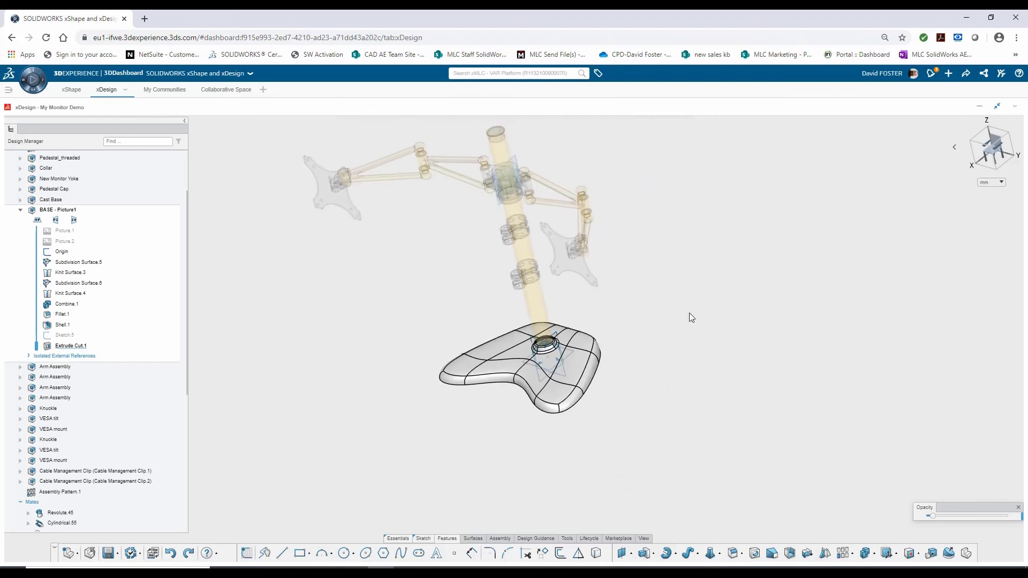
left_click_drag(936, 517, 1009, 516)
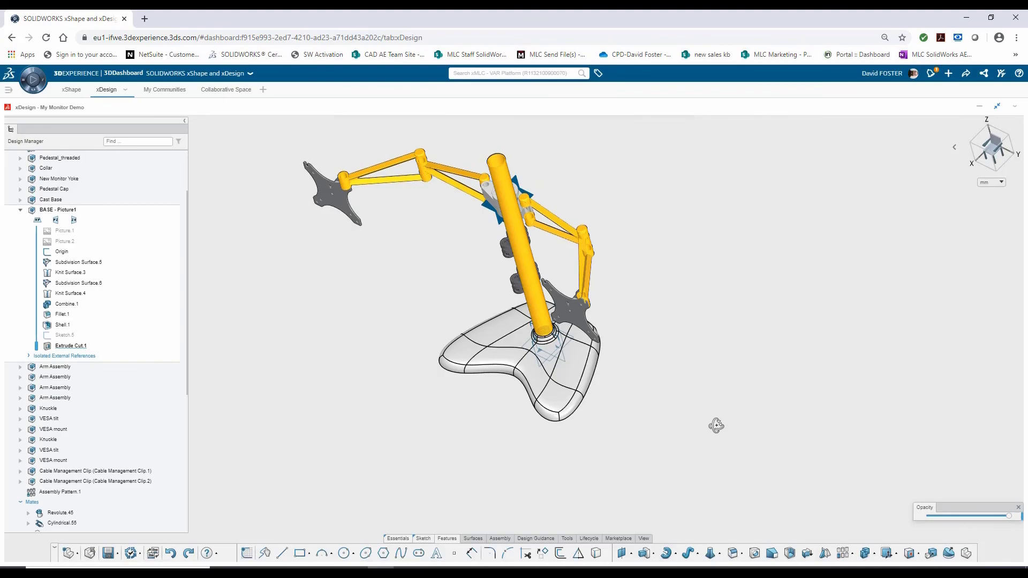